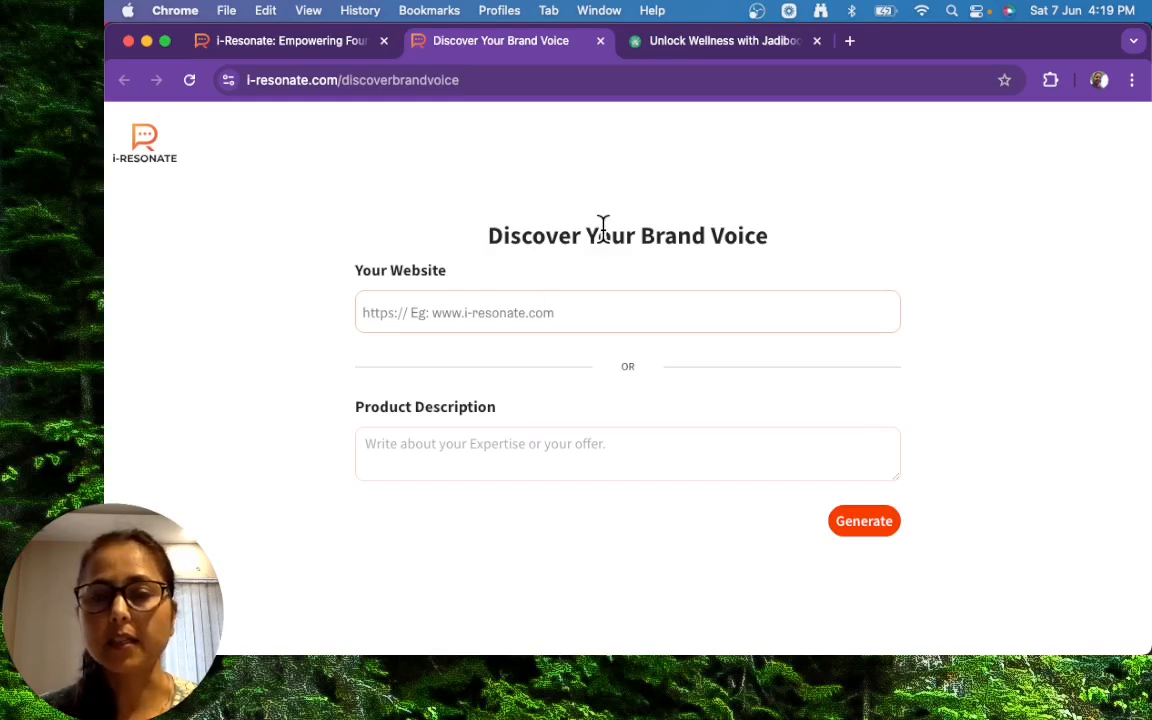
click(411, 318)
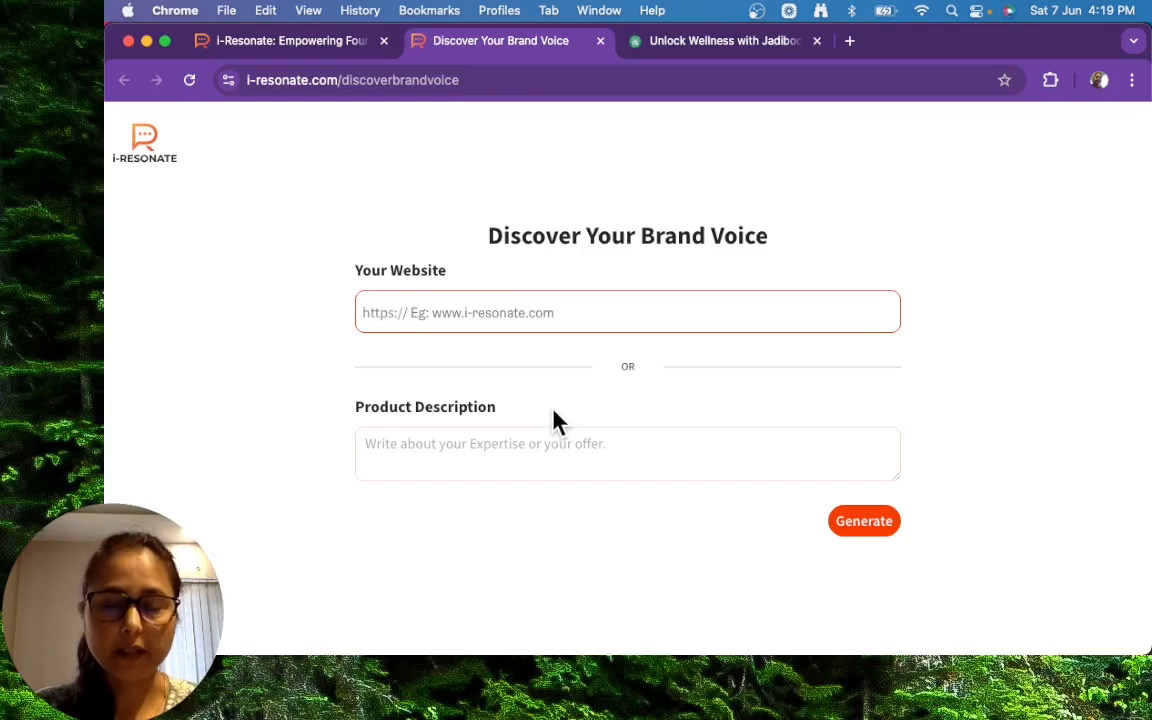
click(474, 449)
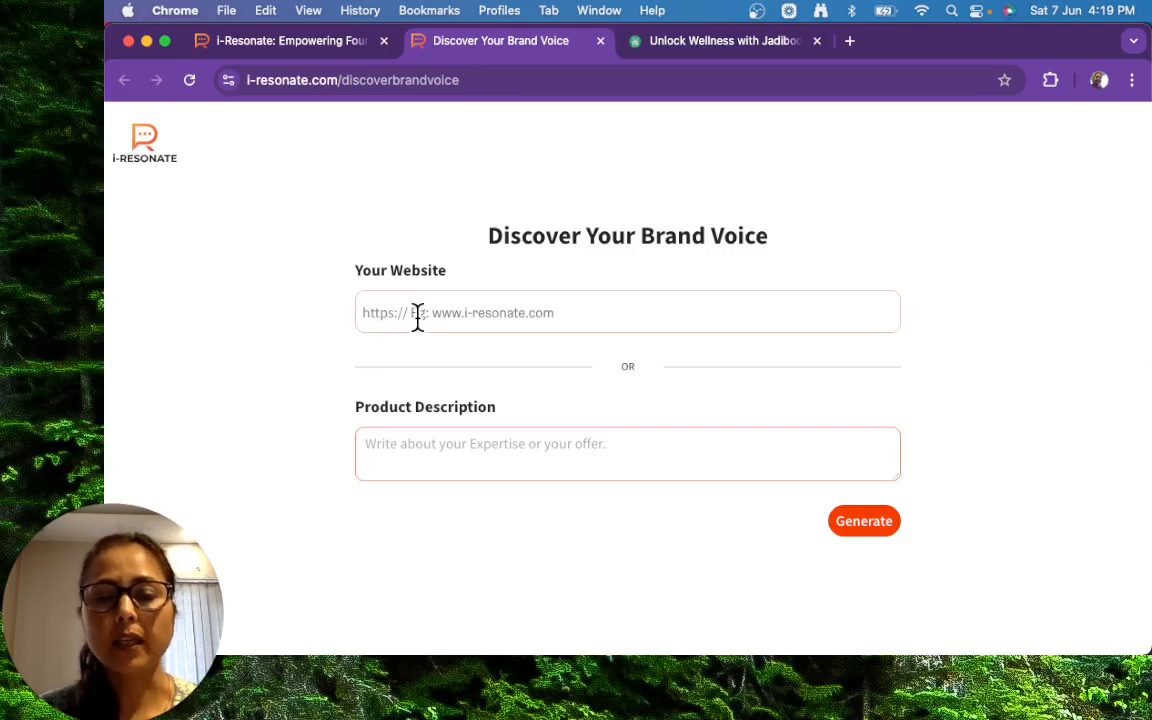
Copy the Jadibooti site's address from its open page and paste it as the website for brand voice discovery.
click(726, 45)
click(404, 82)
key(super+c)
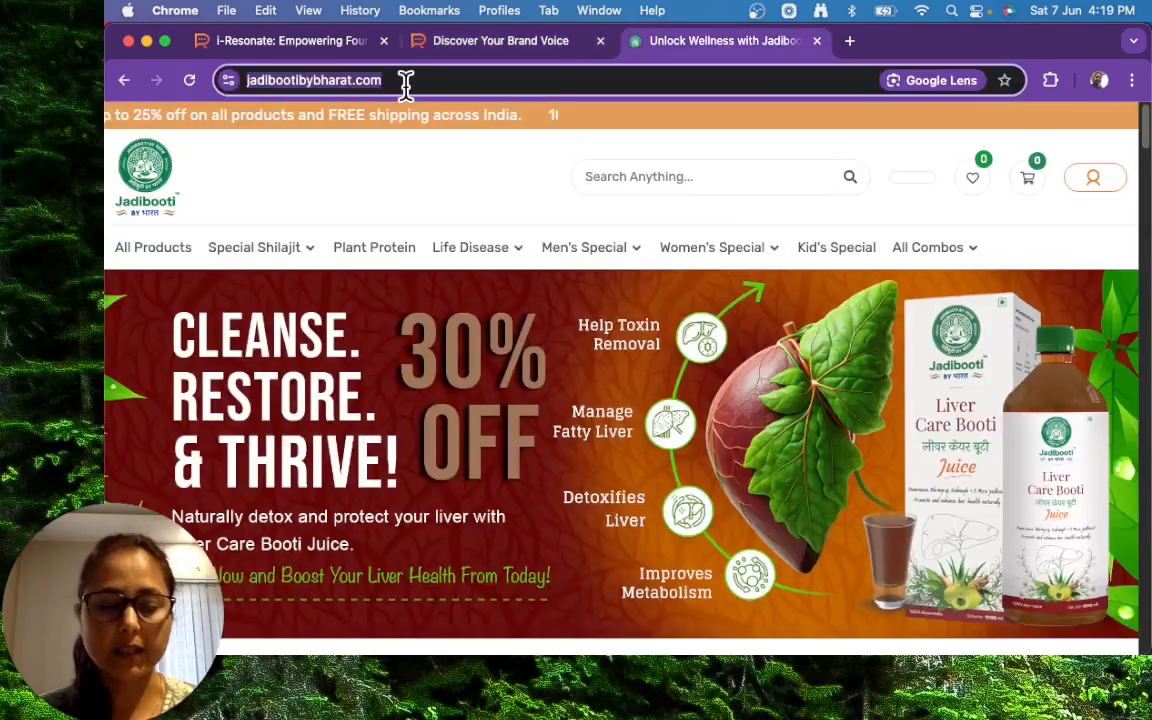
key(super+Tab)
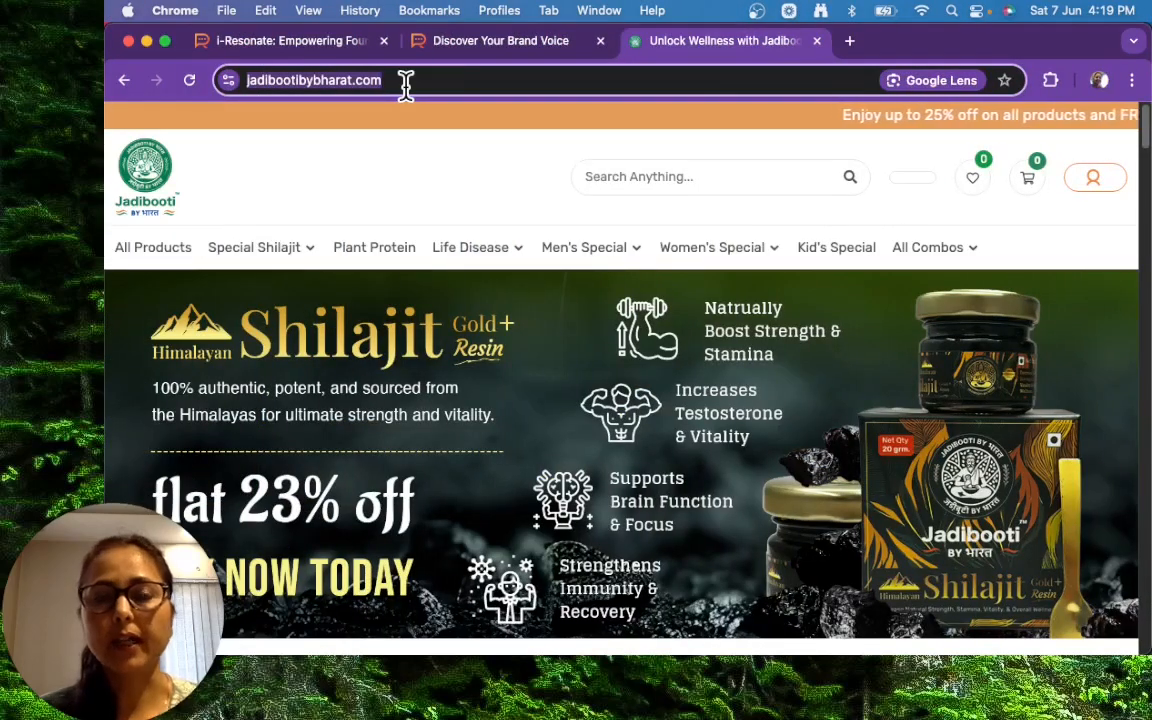
click(465, 44)
click(409, 312)
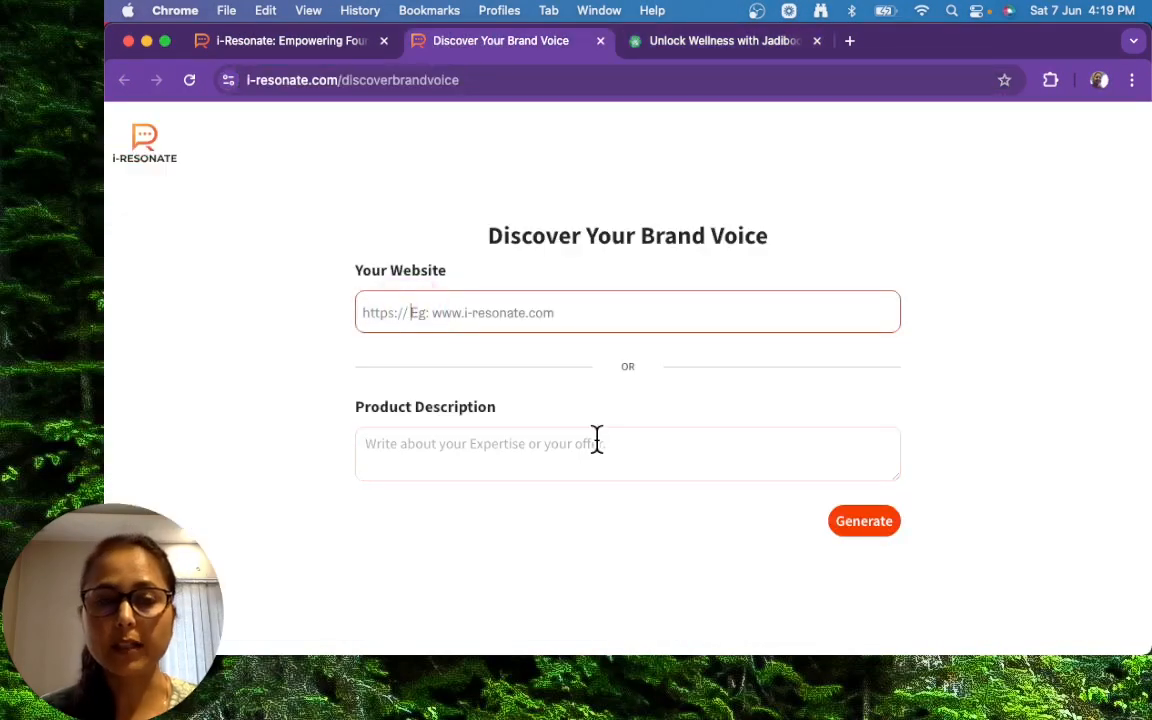
key(super+v)
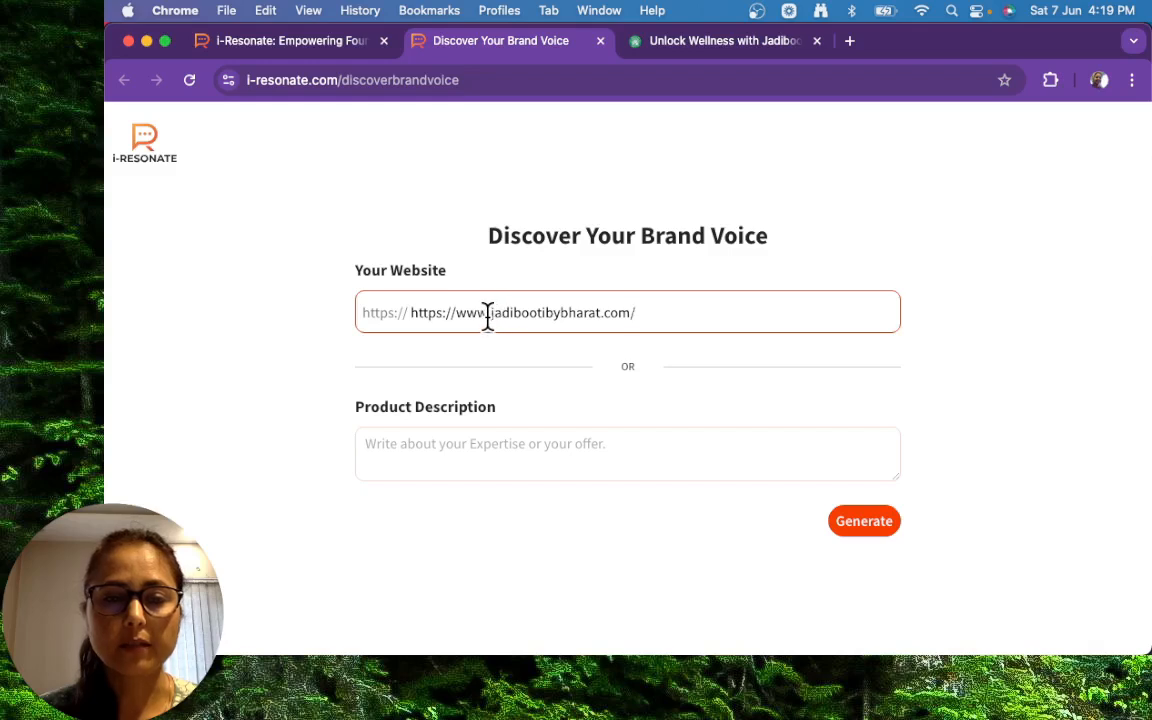
click(447, 313)
drag(447, 313, 405, 316)
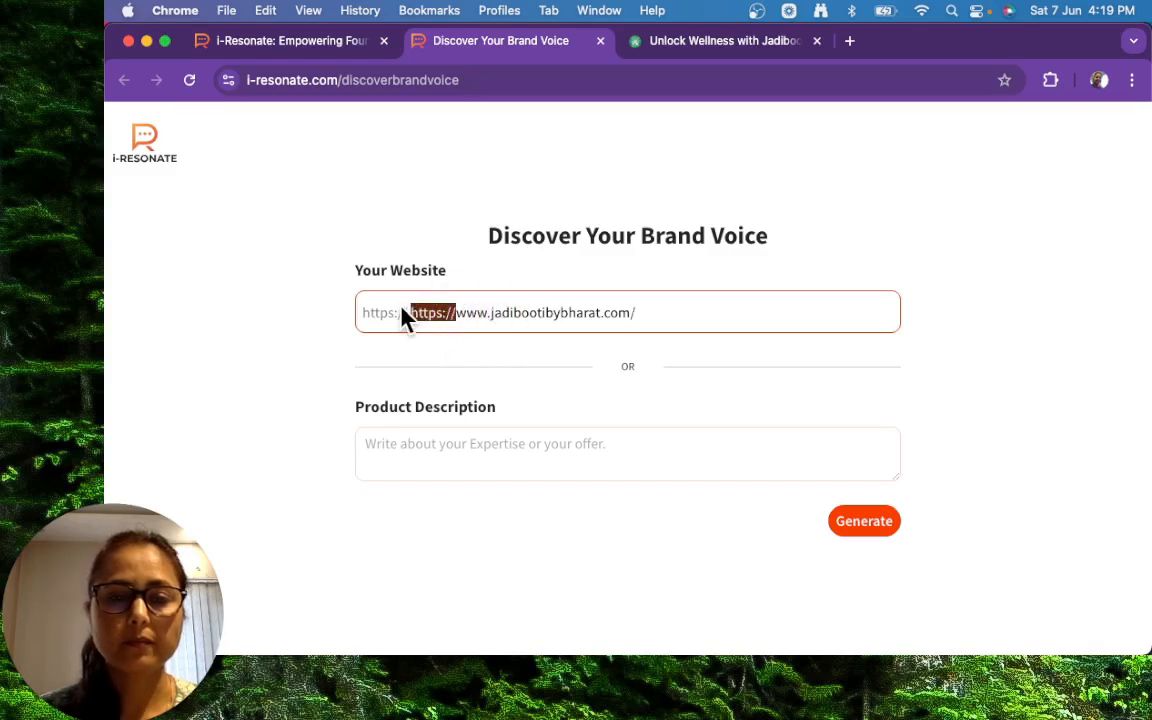
key(BackSpace)
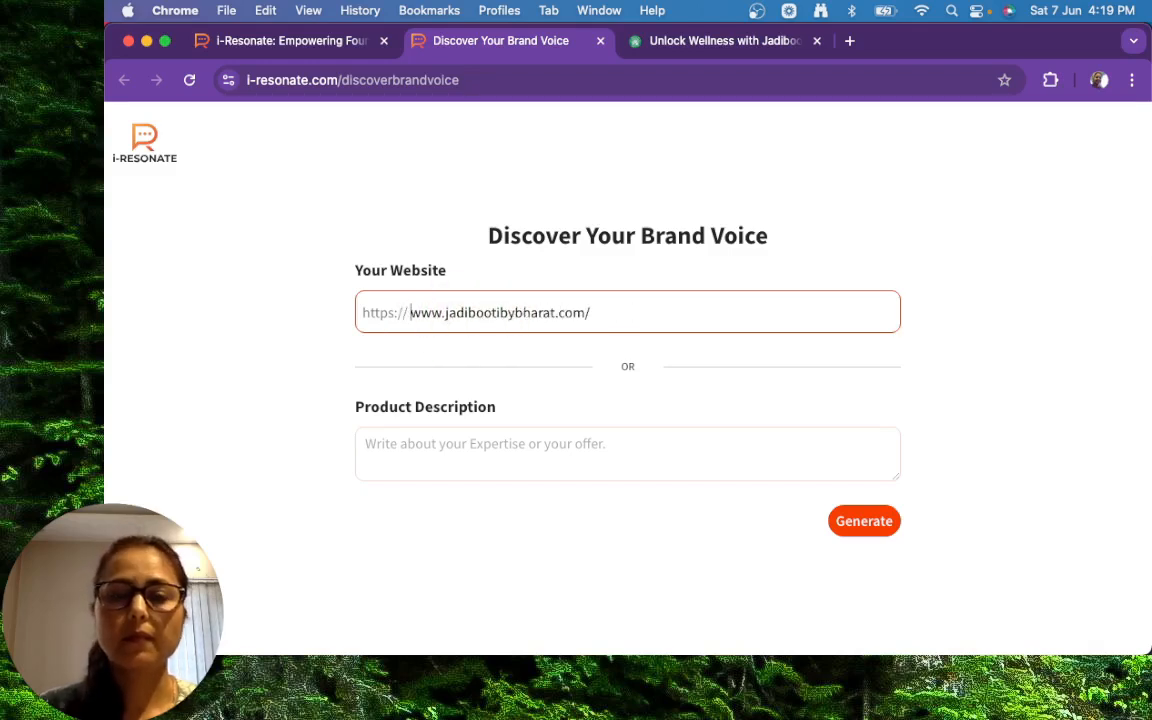
click(866, 535)
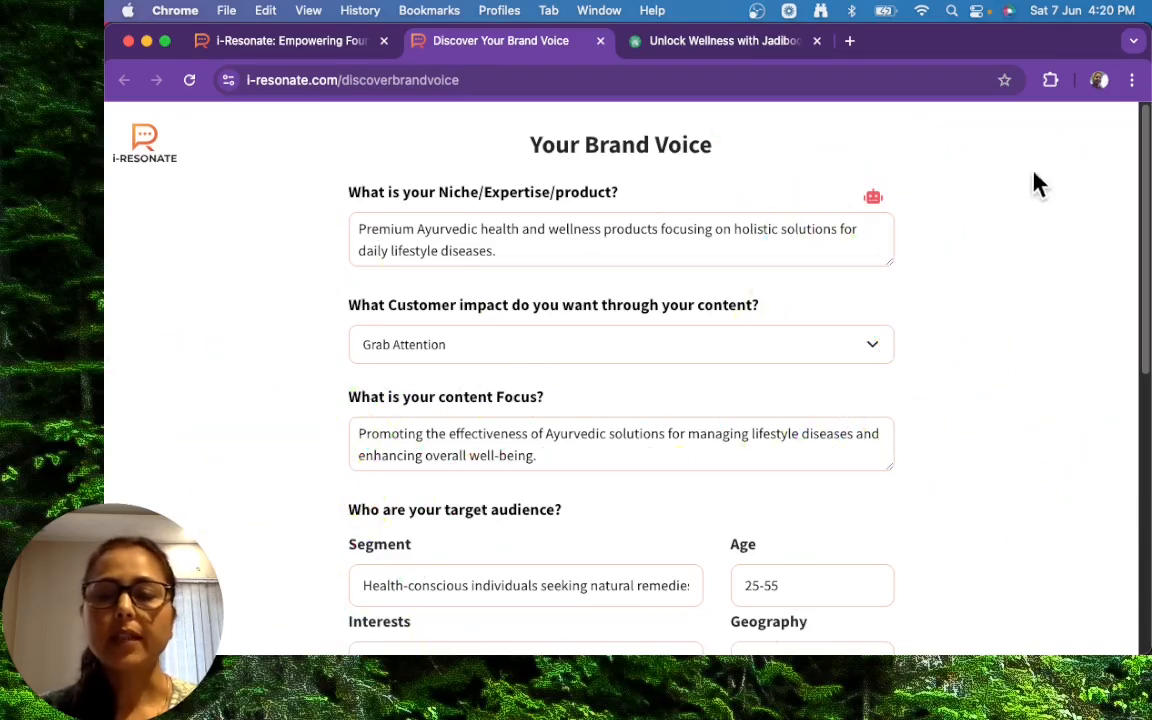
Review the generated brand voice's niche, the available customer impact options and the content focus.
mouse_move(1147, 154)
mouse_down()
mouse_move(1148, 364)
mouse_move(1148, 135)
mouse_up()
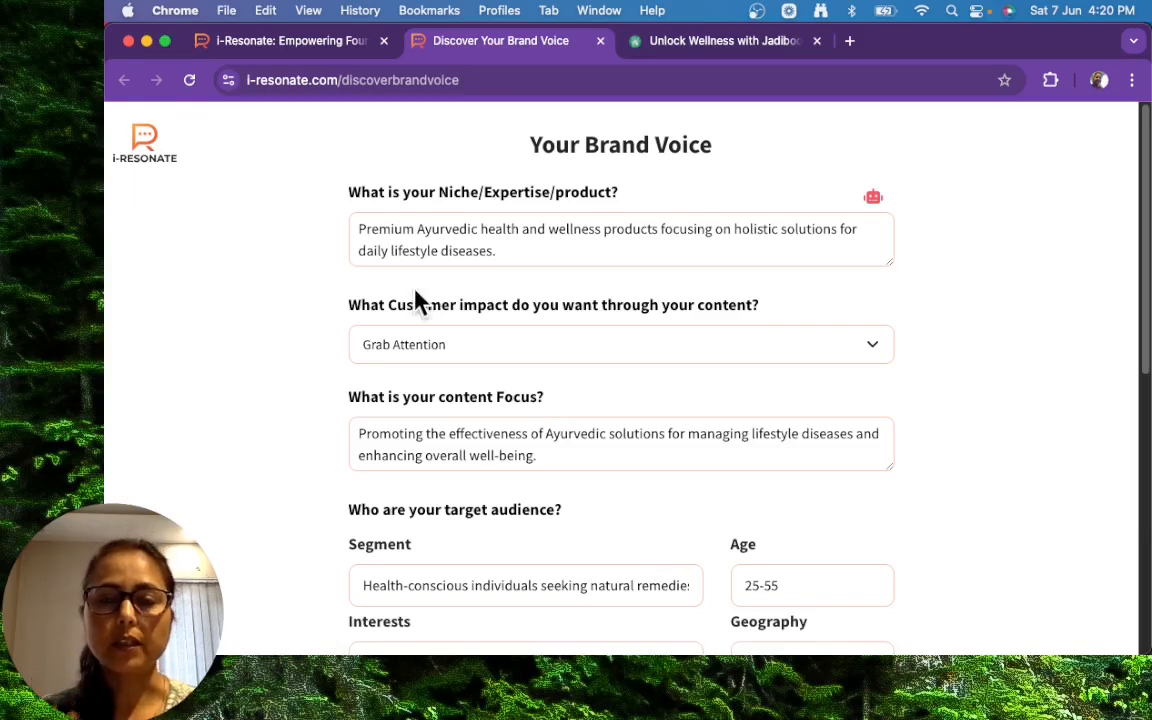
drag(507, 252, 352, 226)
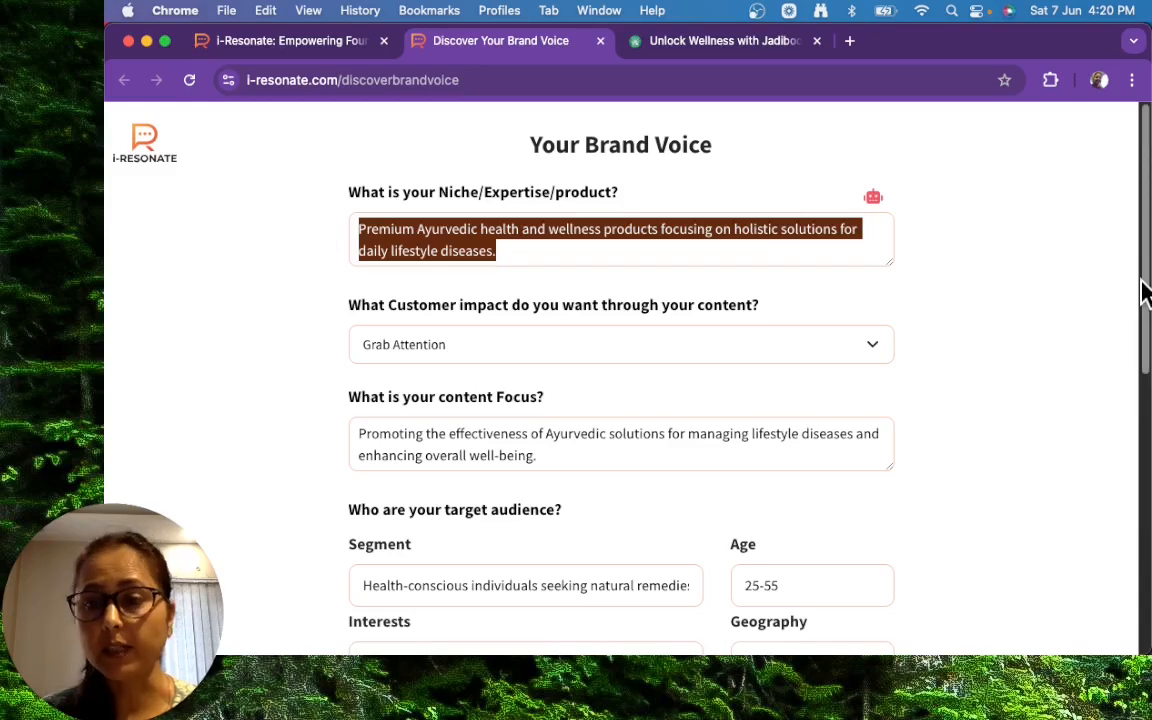
scroll(1140, 300, down, 3)
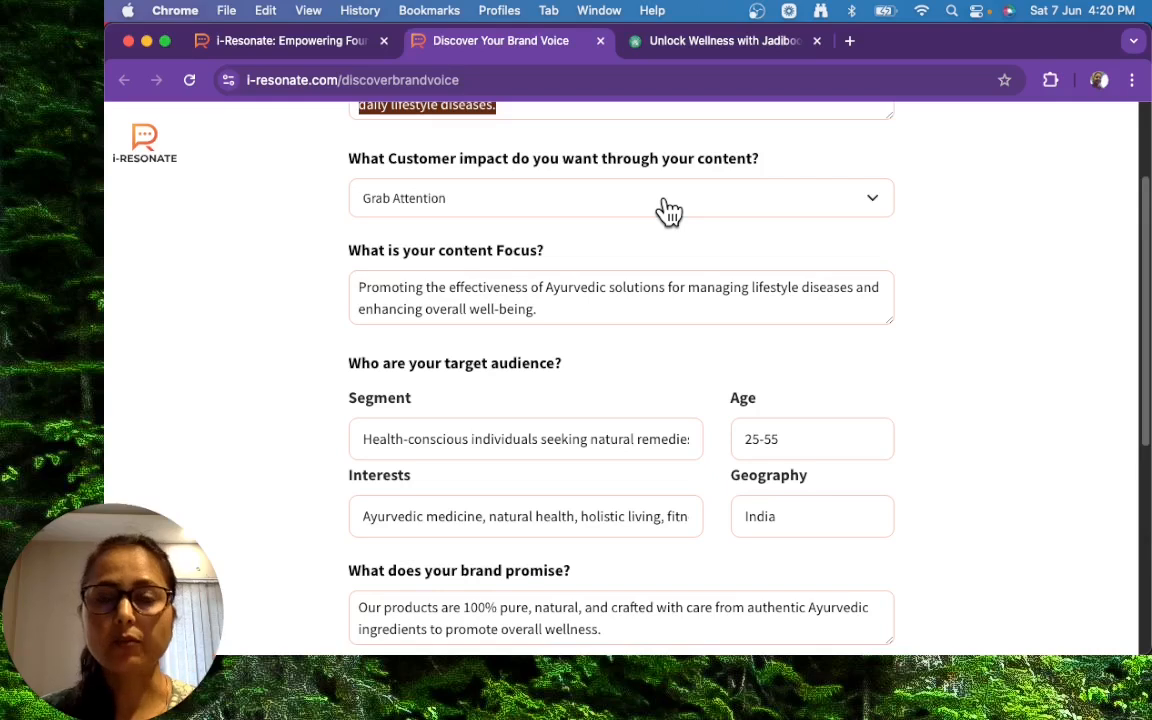
click(428, 207)
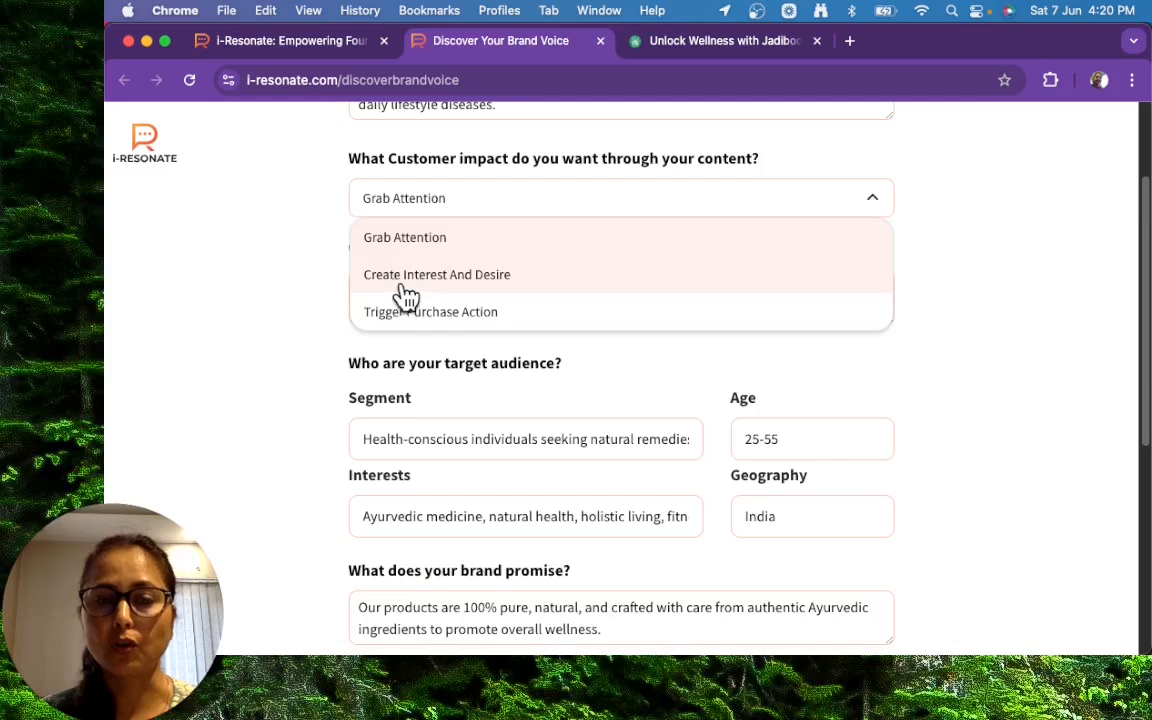
click(232, 318)
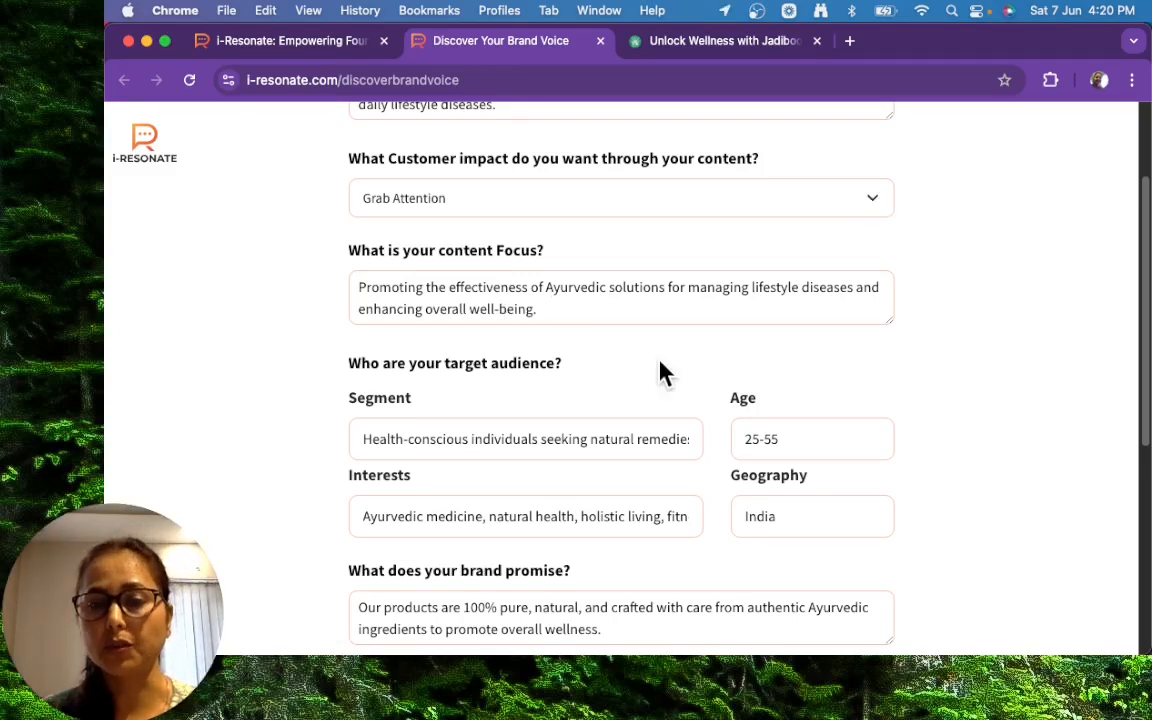
drag(1144, 296, 1148, 400)
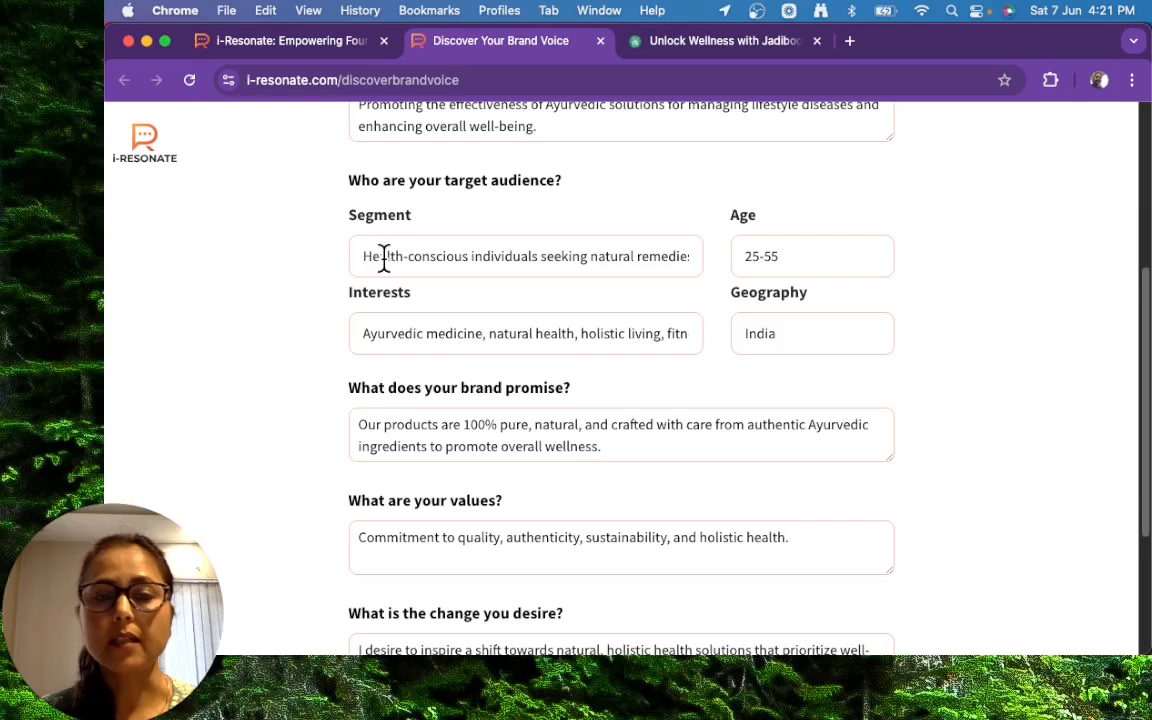
Read the target audience's Segment text through to its end.
click(587, 257)
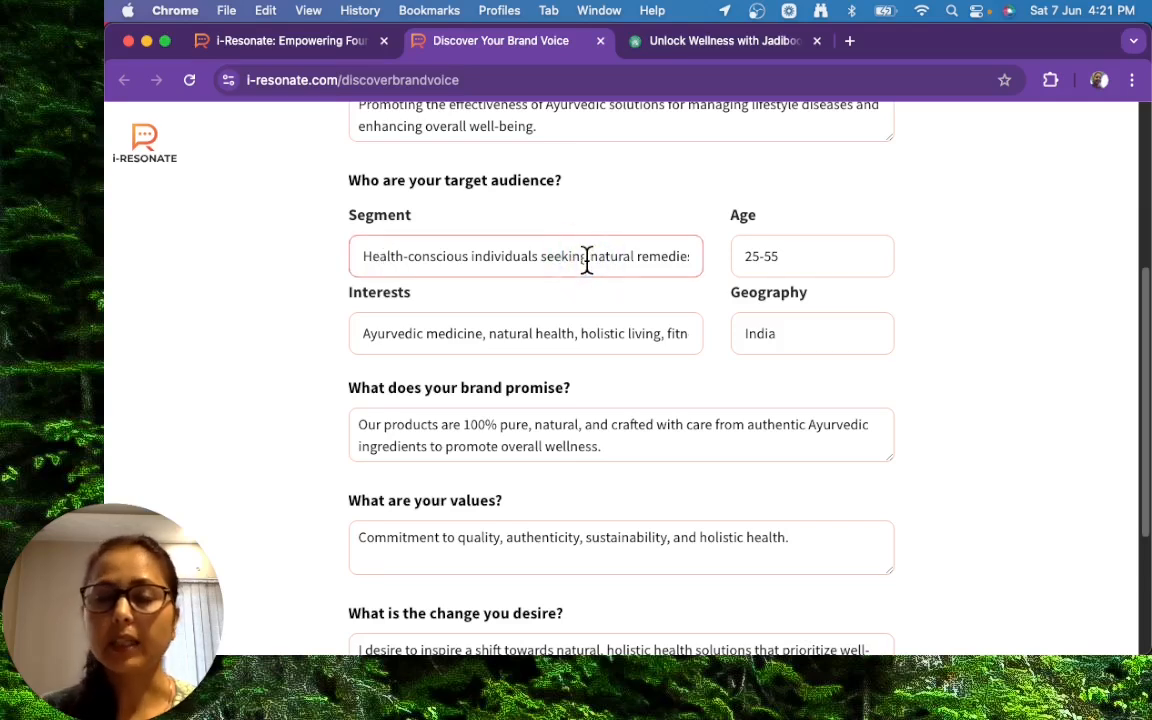
key(Right)
key(Right)
key(Right)
key(Right)
key(Right)
key(Right)
key(Right)
key(Right)
key(Right)
key(Right)
key(Right)
key(Right)
key(Right)
key(Right)
key(Right)
key(Right)
key(Right)
key(Right)
key(Right)
key(Right)
key(Right)
key(Right)
key(Right)
key(Right)
key(Right)
key(Right)
key(Right)
key(Right)
key(Right)
key(Right)
key(Right)
key(Right)
key(Right)
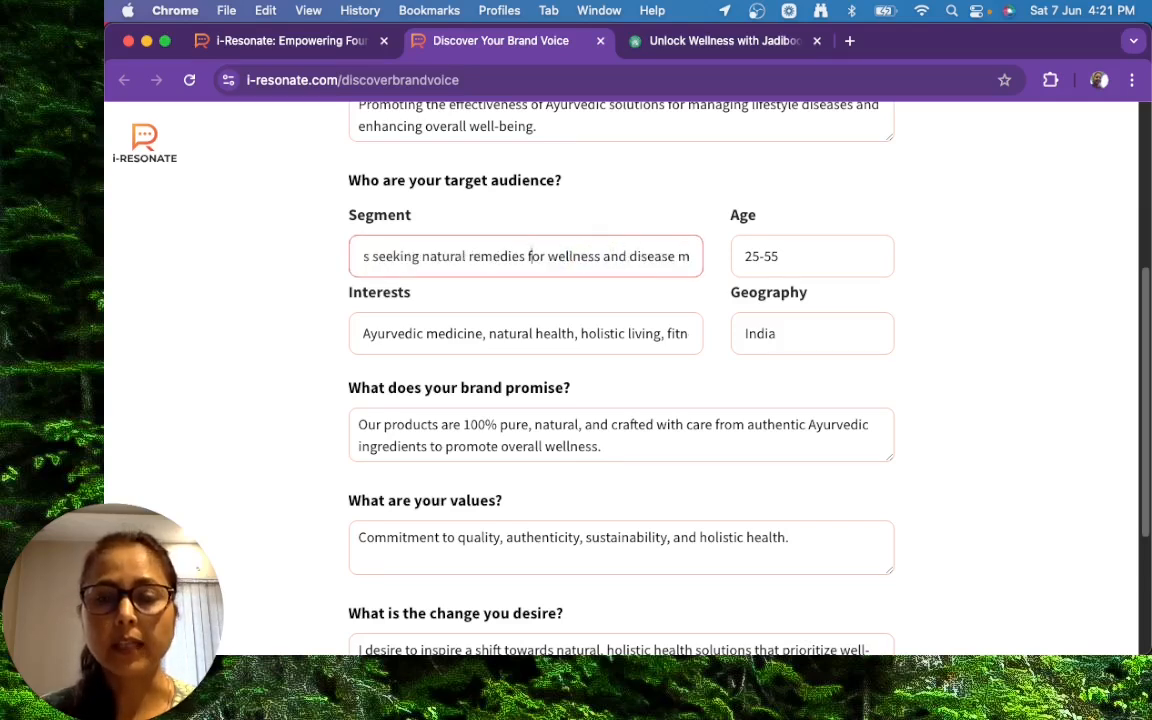
key(Right)
key(Right)
key(Right)
key(Right)
key(Right)
key(Right)
key(Right)
key(Right)
key(Right)
key(Right)
key(Right)
key(Right)
key(Right)
key(Right)
key(Right)
key(Right)
key(Right)
key(Right)
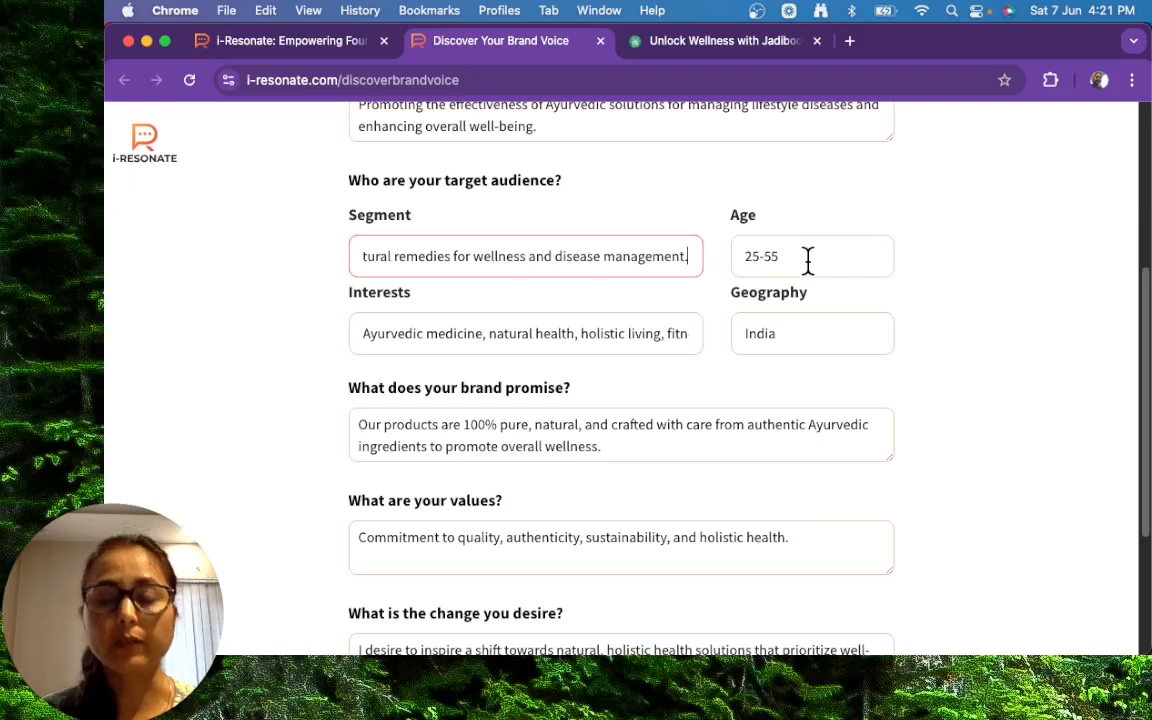
Read the target audience's full Interests text, and check the geography and the brand promise.
click(365, 337)
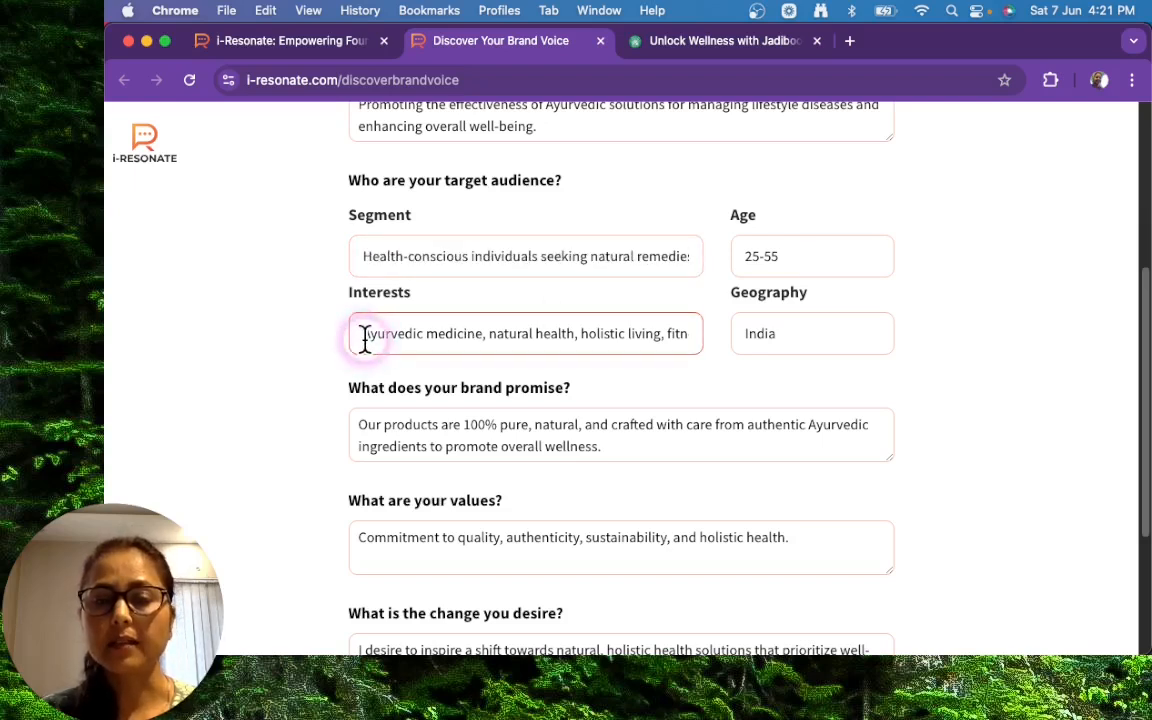
click(675, 333)
key(Right)
key(Right)
key(Right)
key(Right)
key(Right)
key(Right)
key(Right)
key(Right)
key(Right)
key(Right)
key(Right)
key(Right)
key(Right)
key(Right)
key(Right)
key(Right)
key(Right)
key(Right)
key(Right)
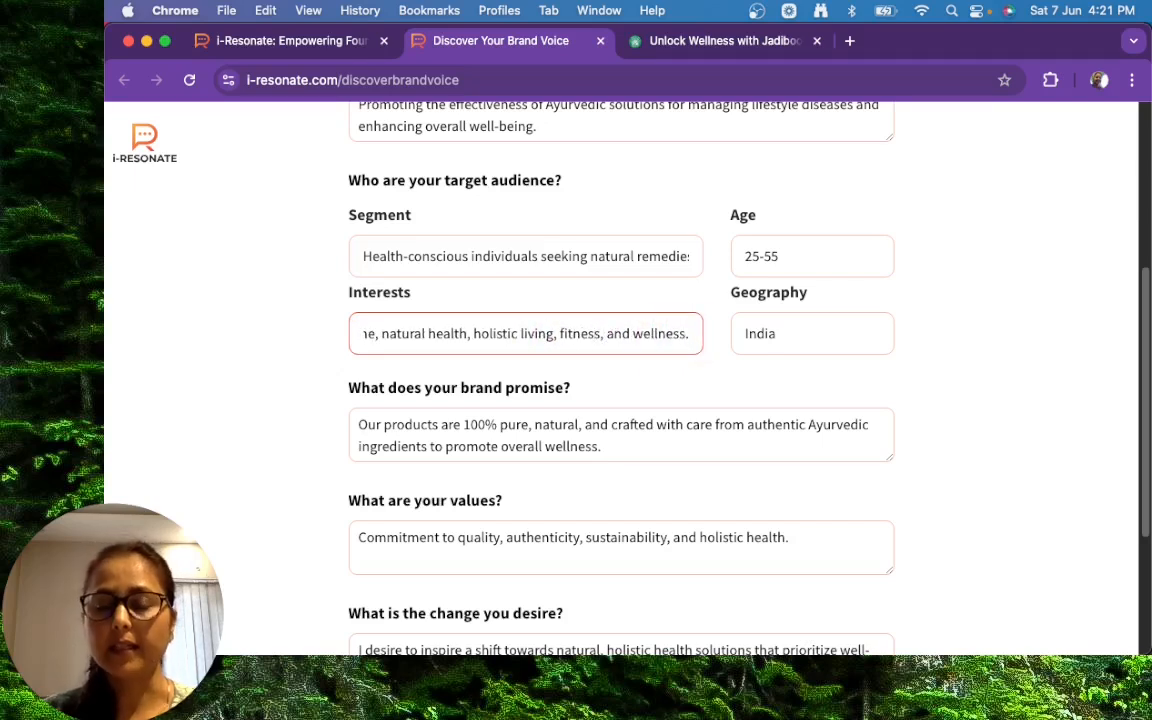
click(774, 330)
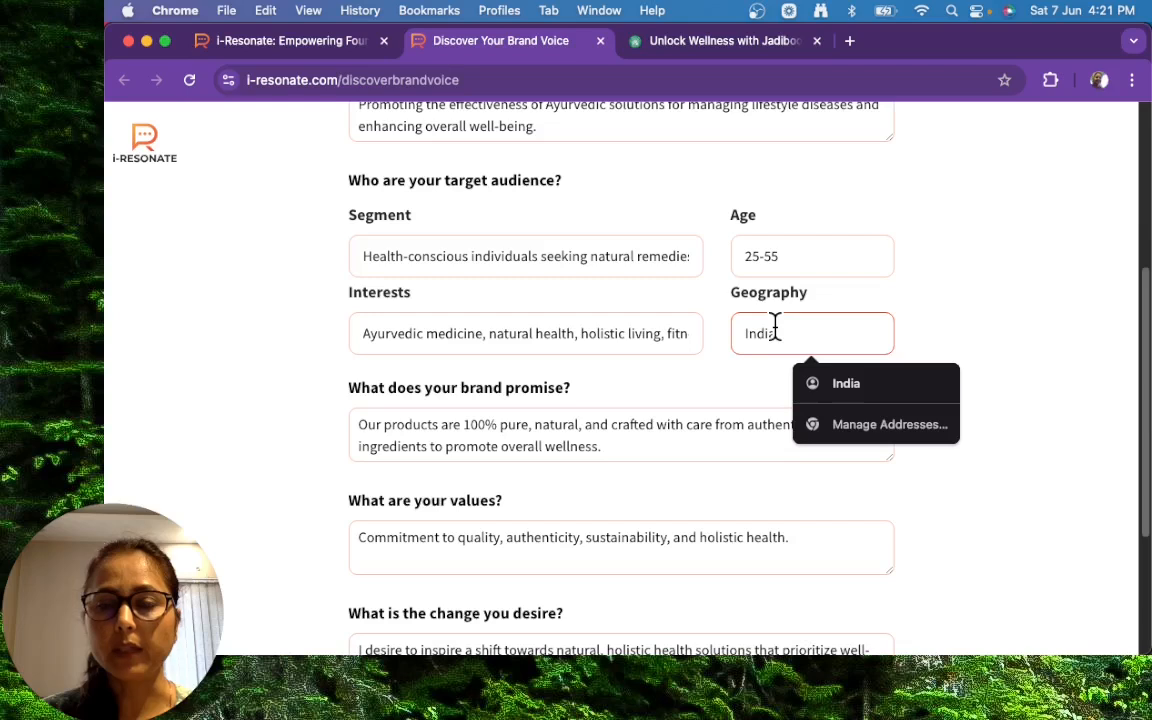
click(497, 443)
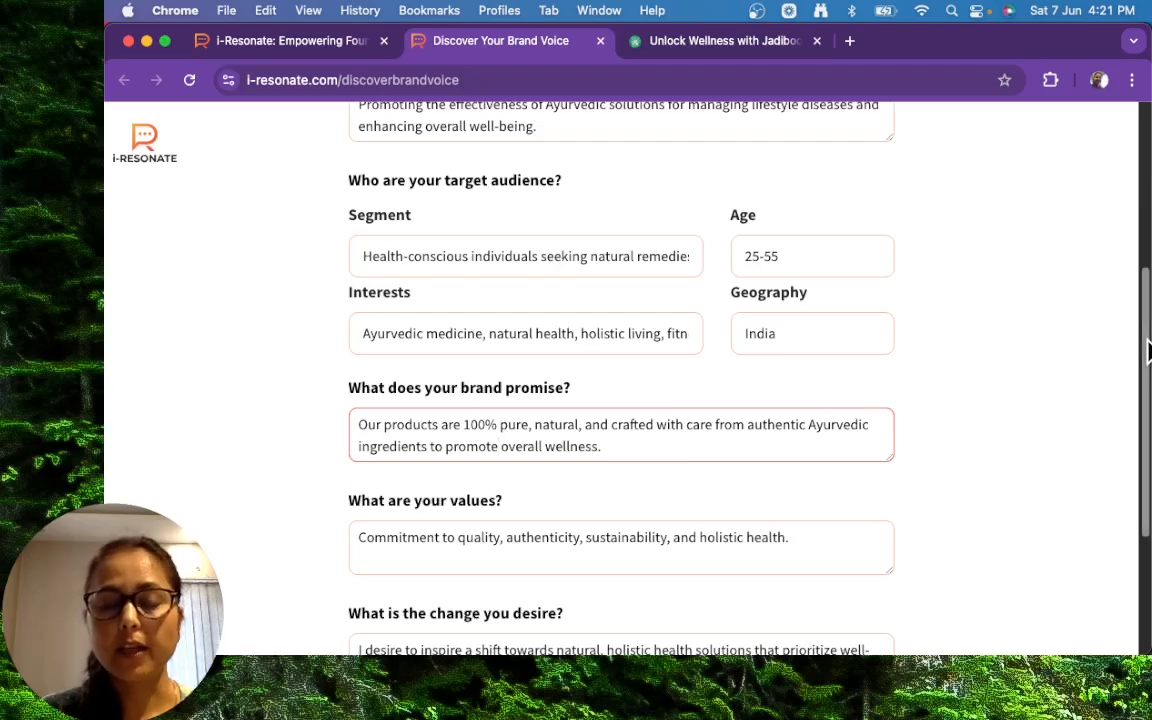
Review the brand's values, desired change and ultimate goal, and look over the whole brand voice form once more.
drag(1148, 350, 1148, 480)
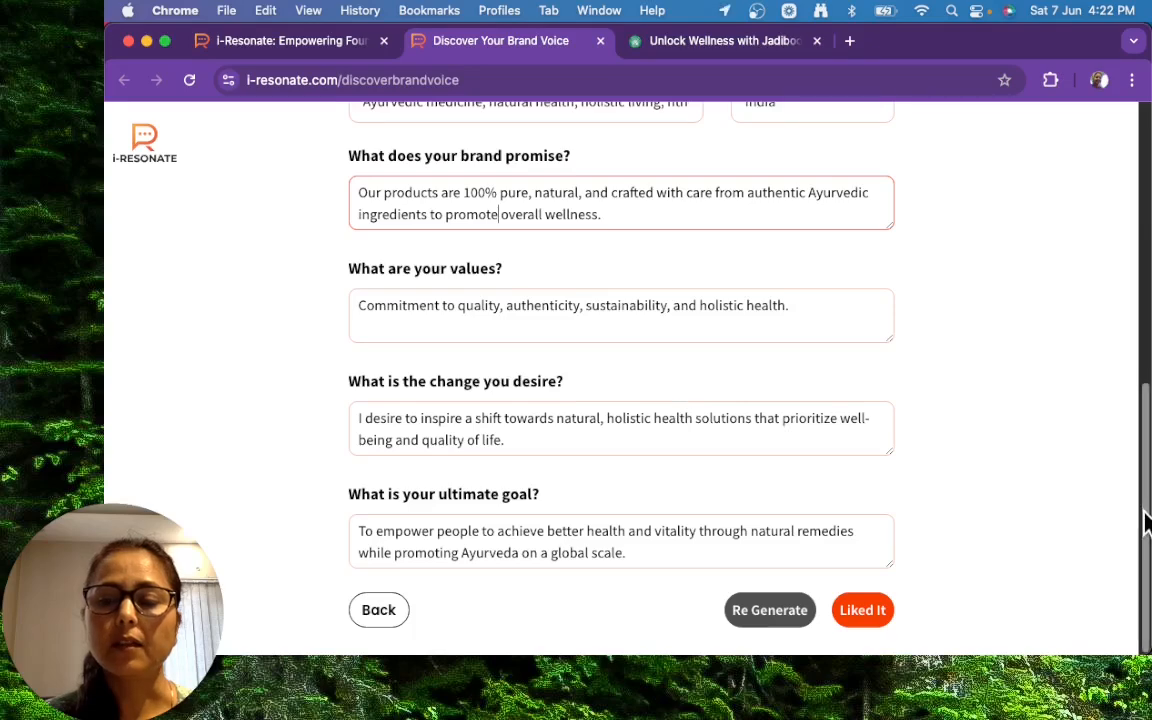
drag(1144, 514, 1008, 473)
click(811, 312)
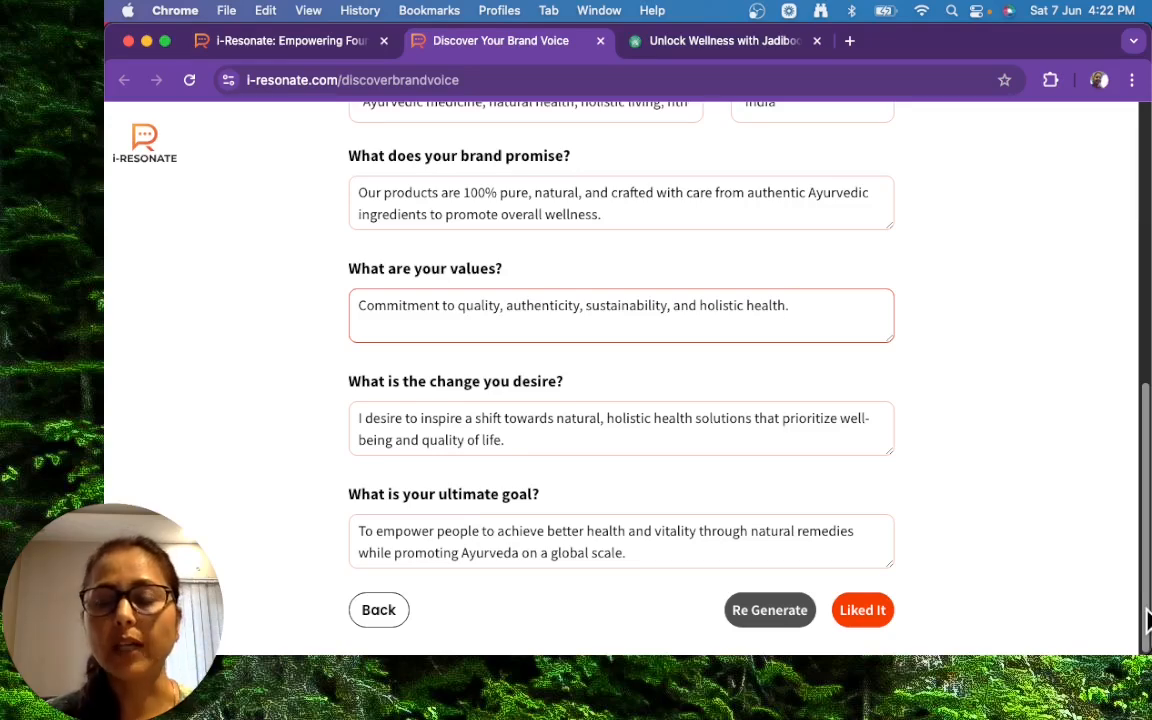
drag(1148, 620, 1148, 330)
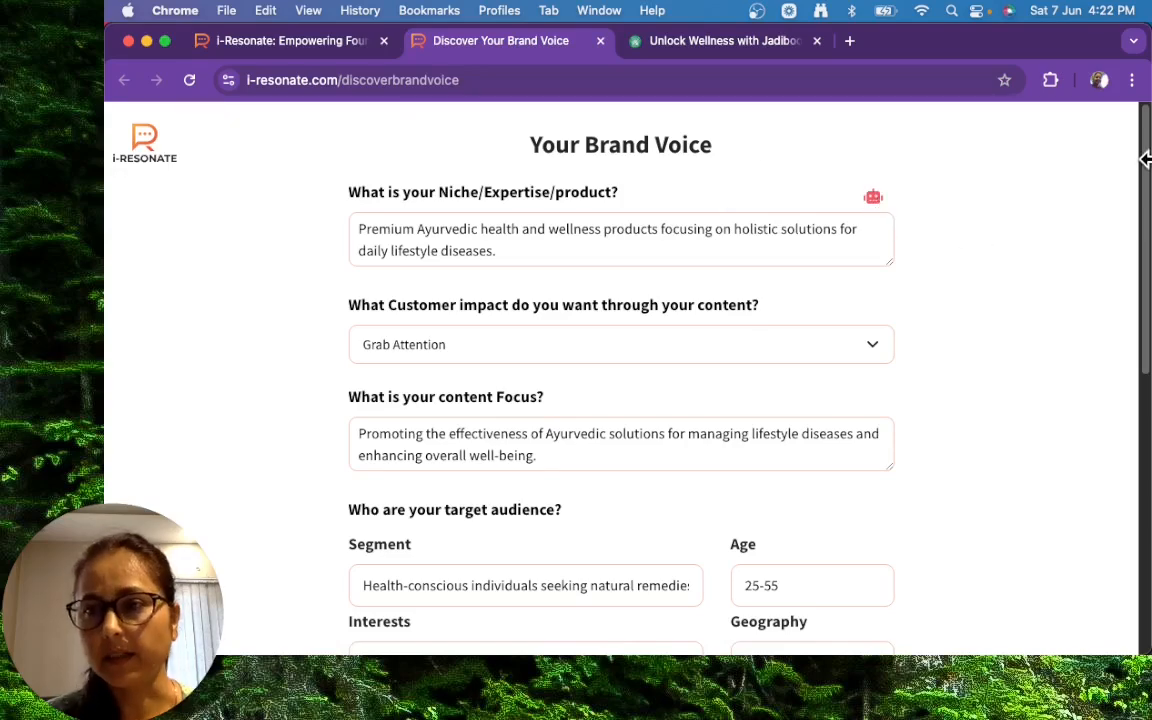
drag(1147, 154, 1147, 436)
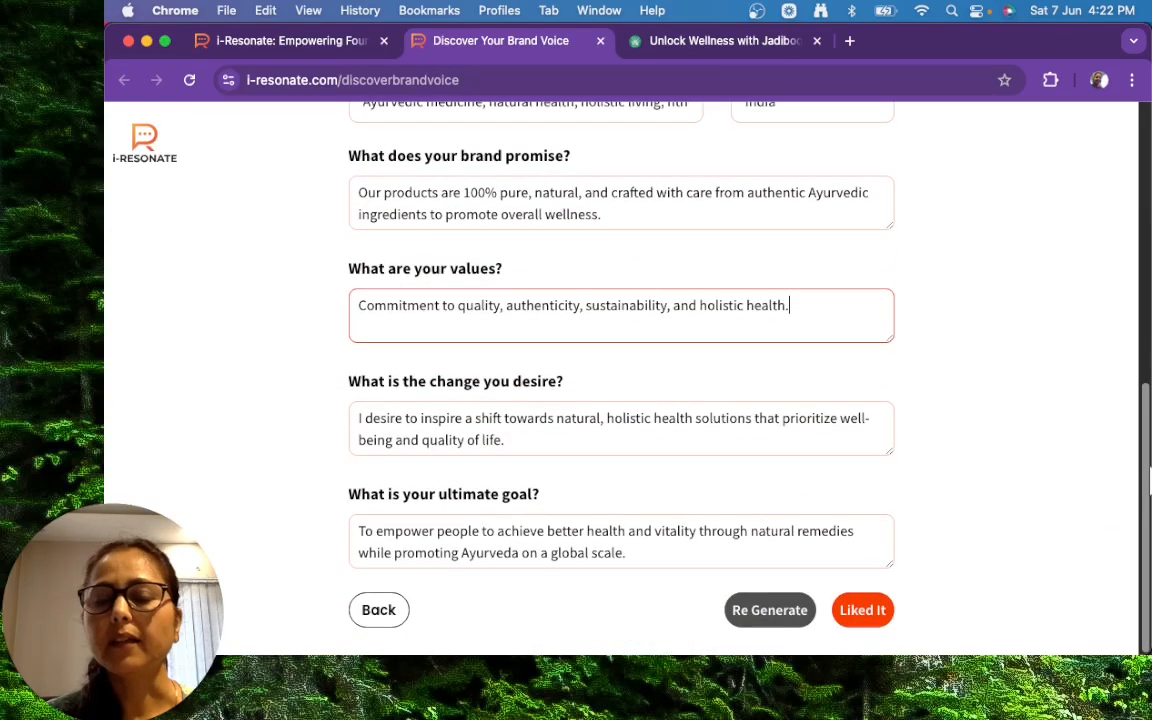
Approve the brand voice, agree to create a social media post with it, and save it under the title JD-BRANDVOICE-1.
click(866, 612)
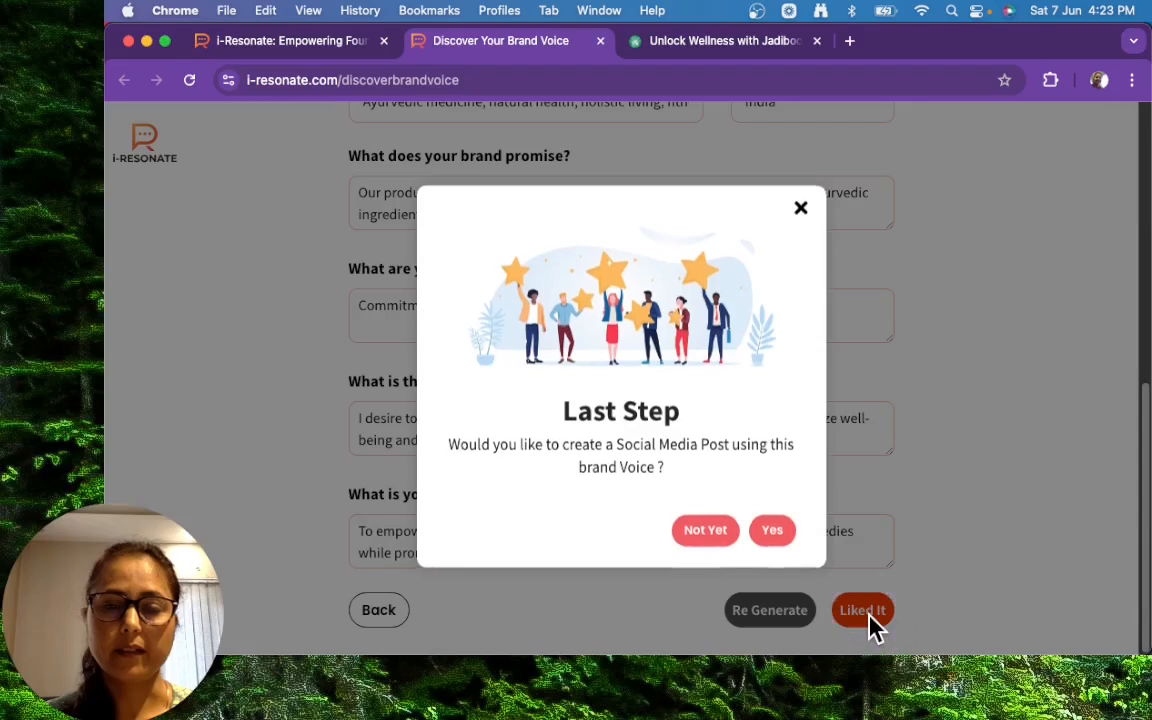
click(773, 536)
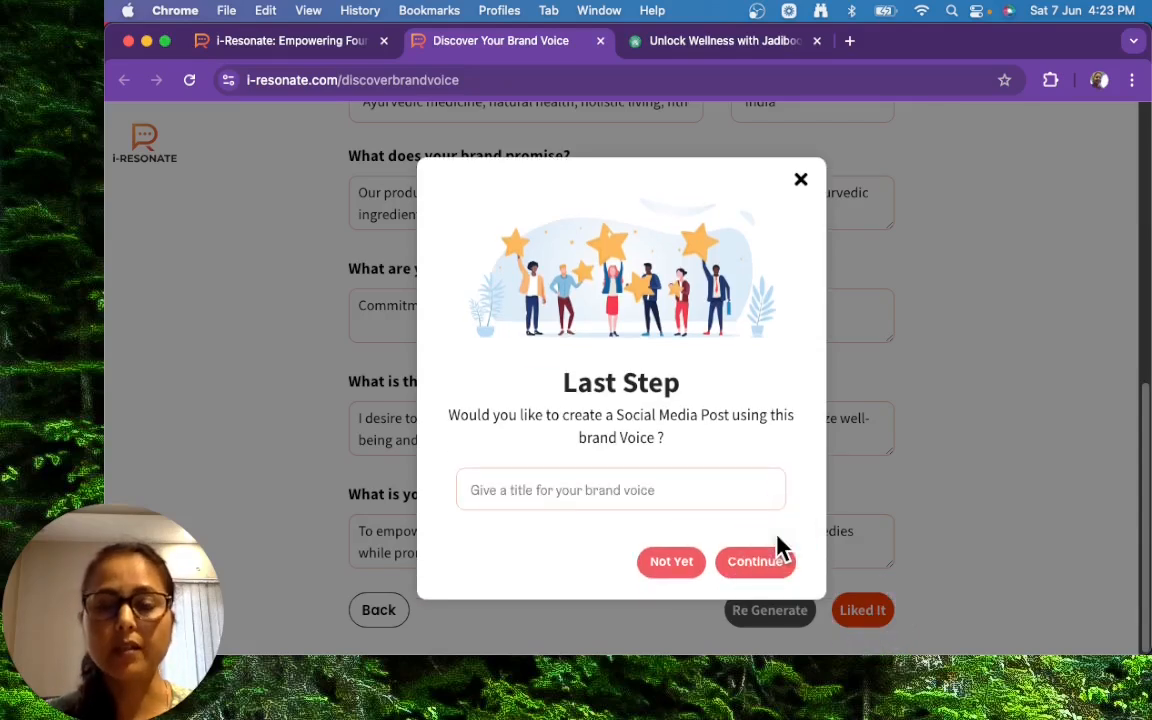
click(602, 490)
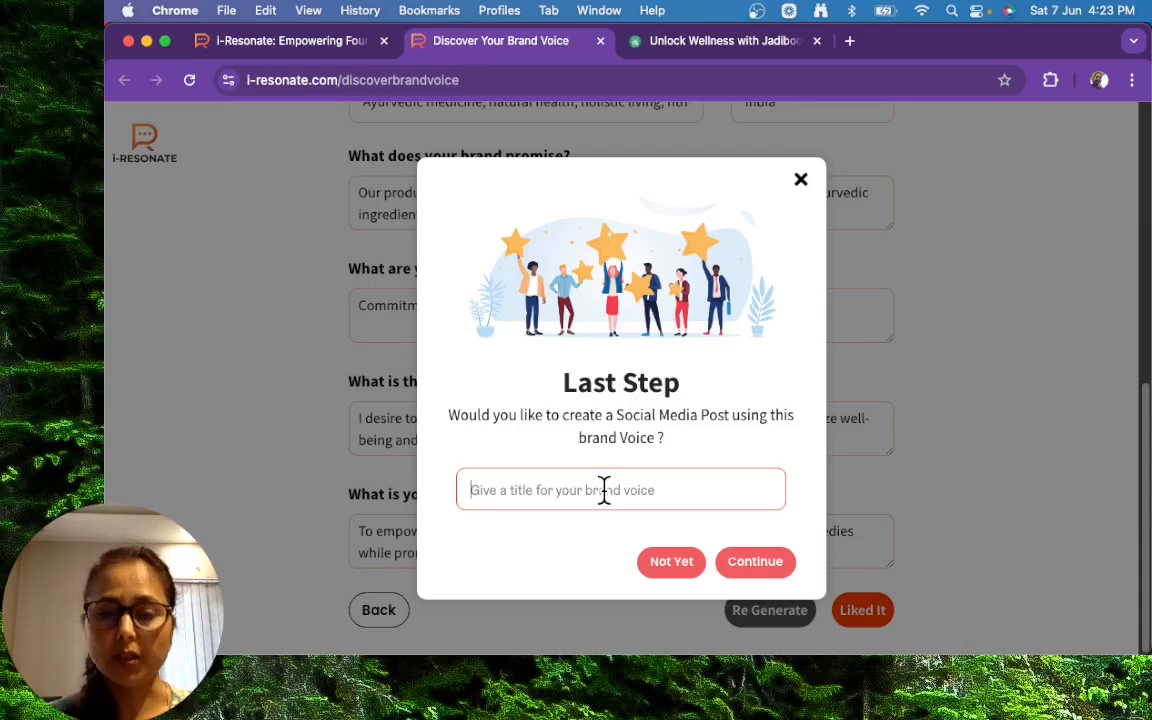
text(JD-)
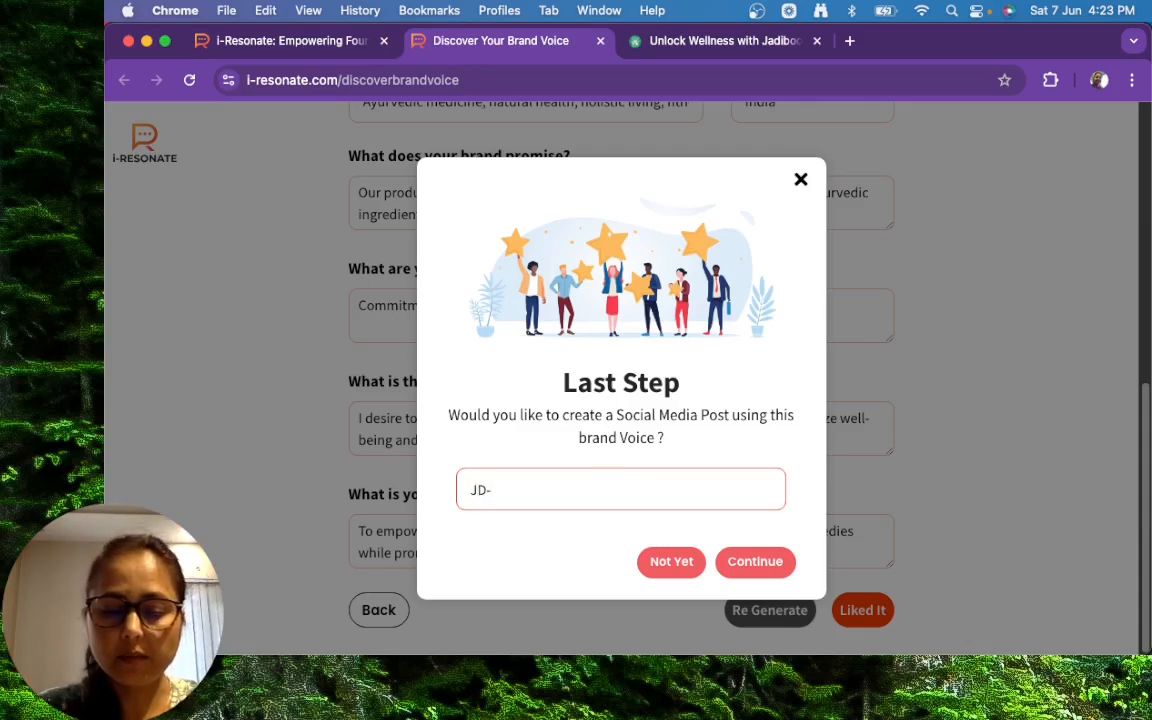
text(BRANDVOICE-1)
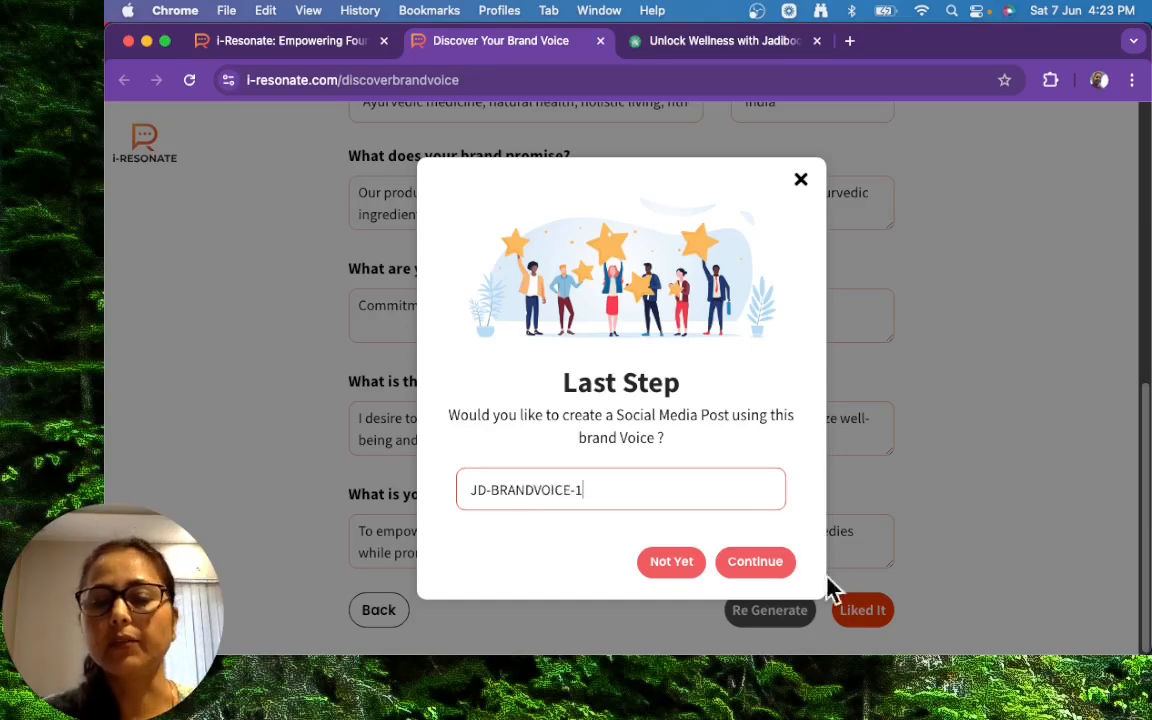
click(752, 565)
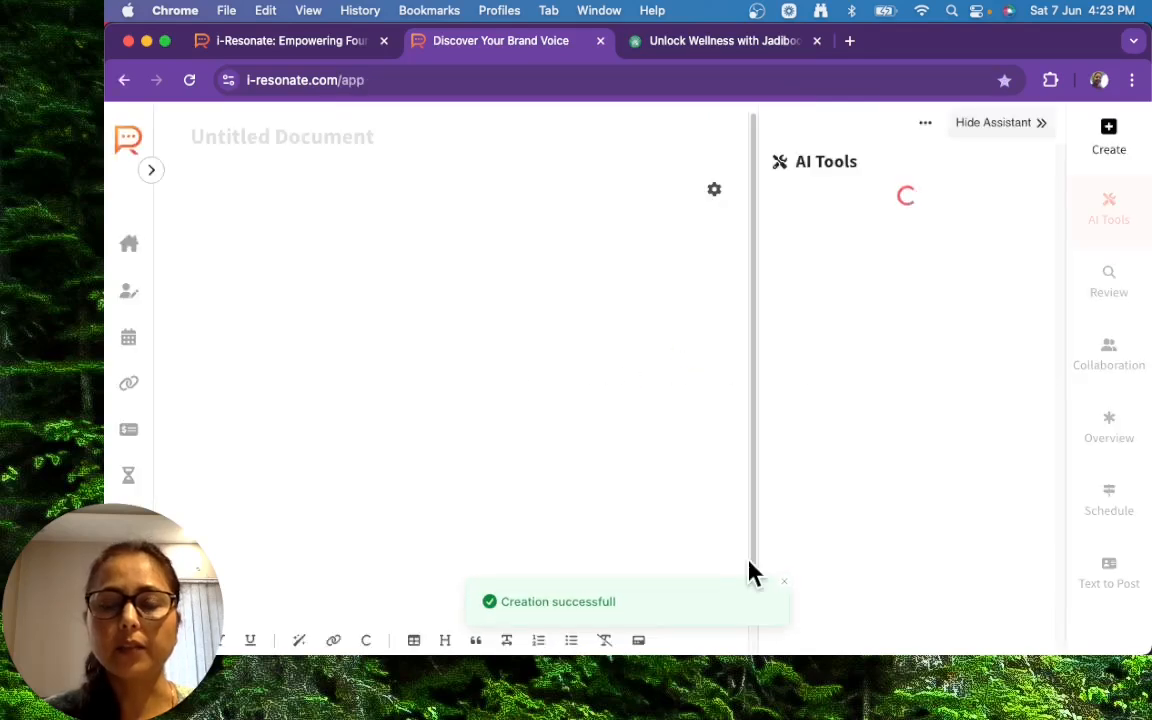
Create a new social media calendar and assign it the JD-BRANDVOICE-1 brand voice.
click(128, 337)
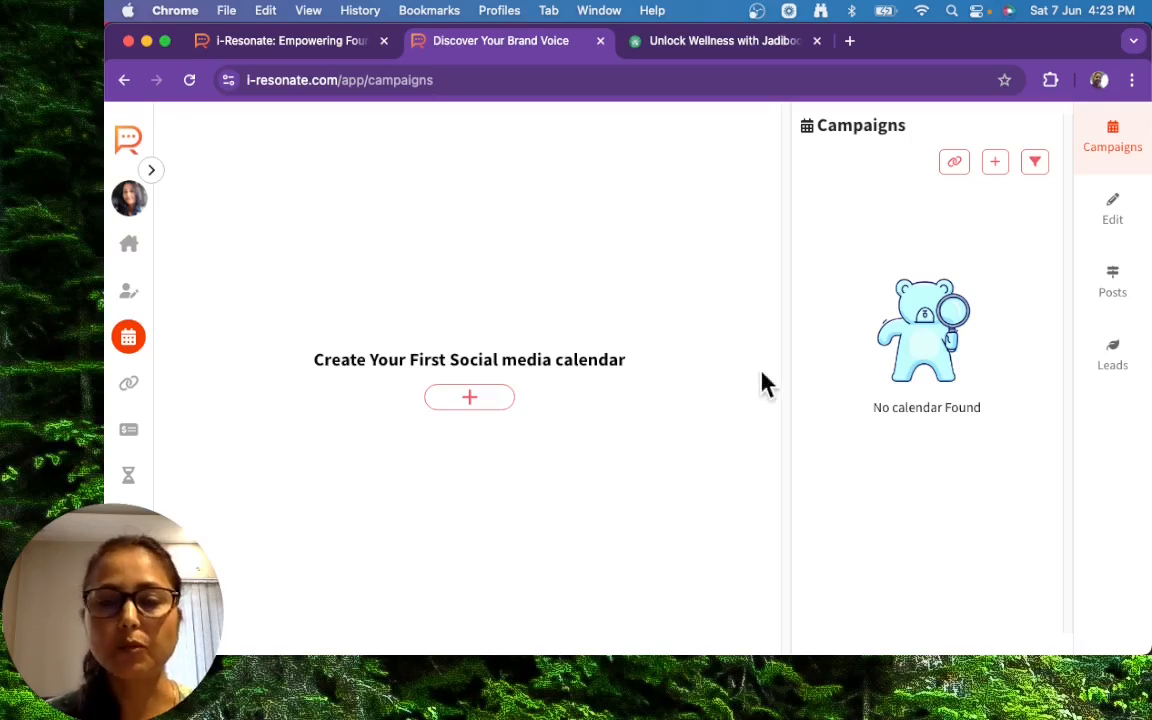
click(470, 402)
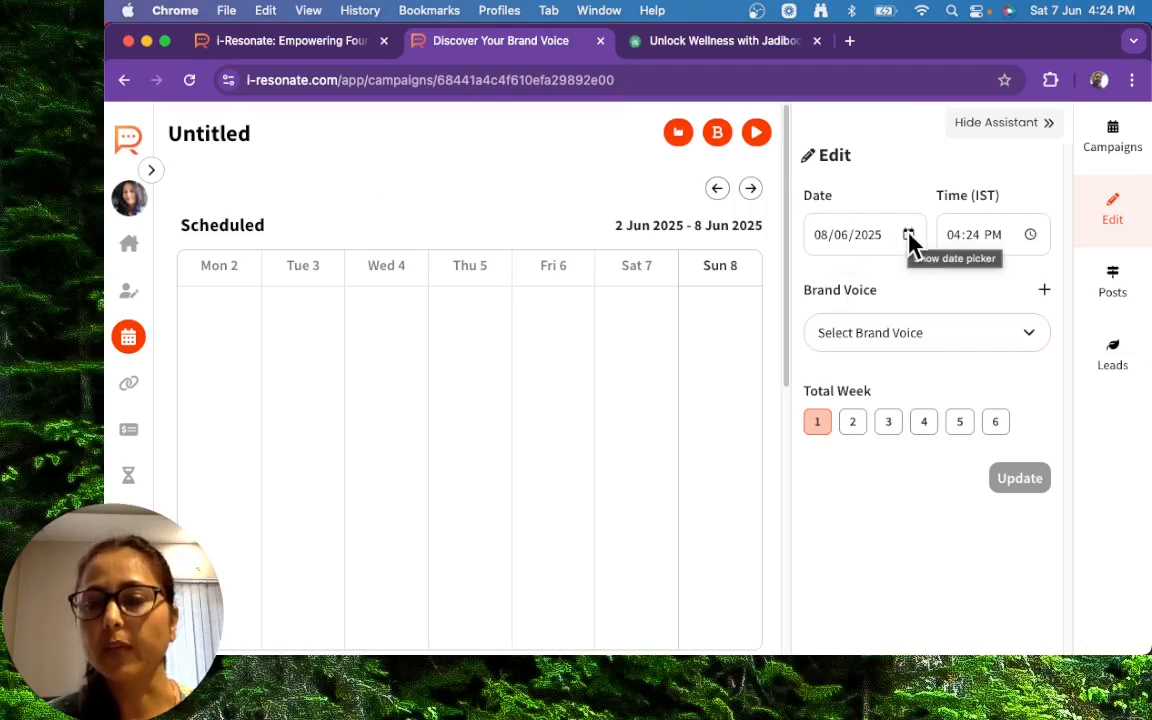
click(880, 340)
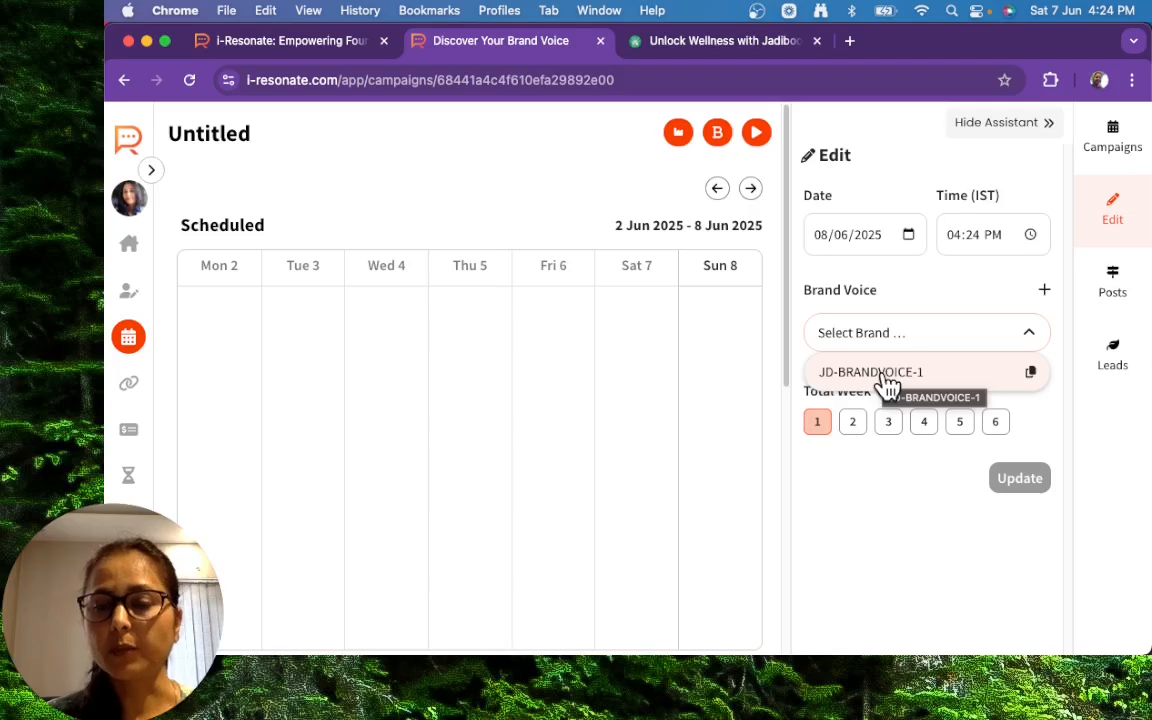
click(886, 380)
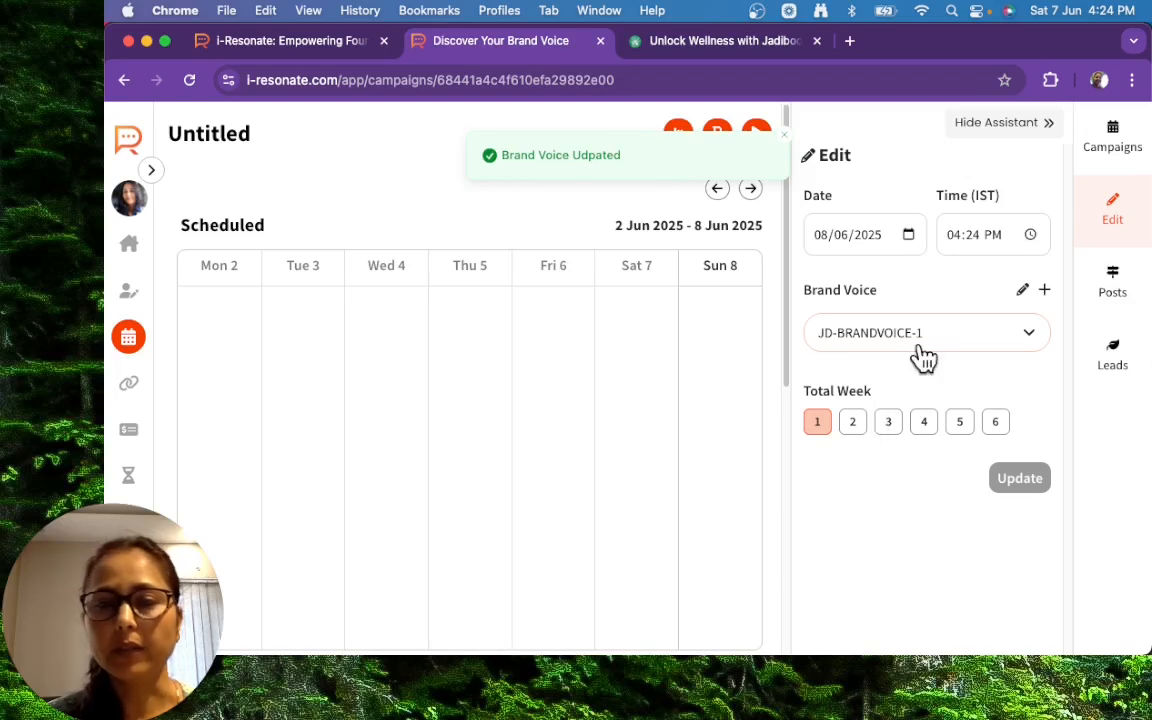
click(785, 135)
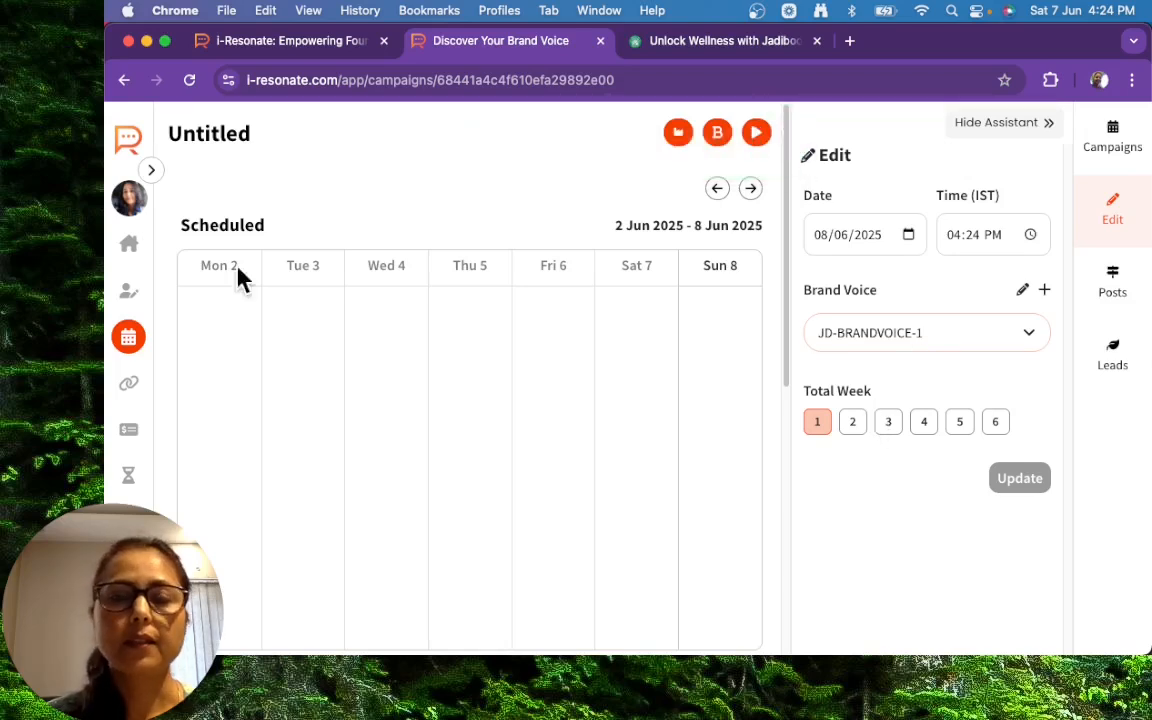
Rename the untitled calendar as JD-CAMPAIGN-1.
drag(250, 133, 172, 128)
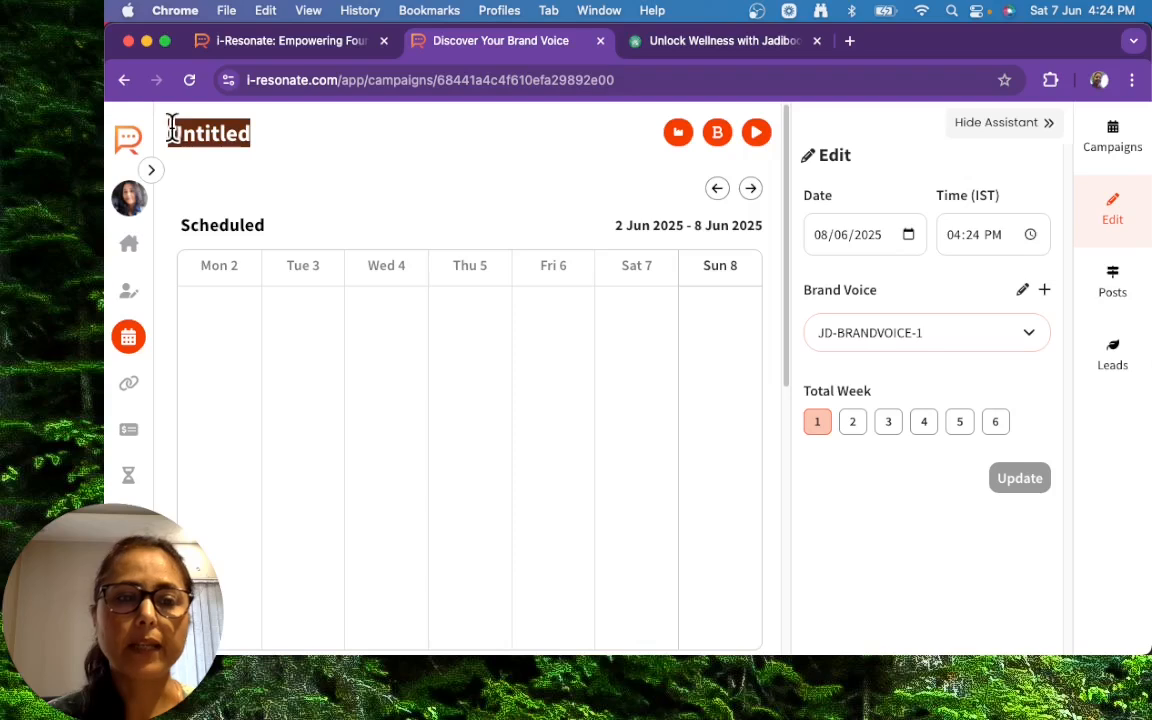
text(J)
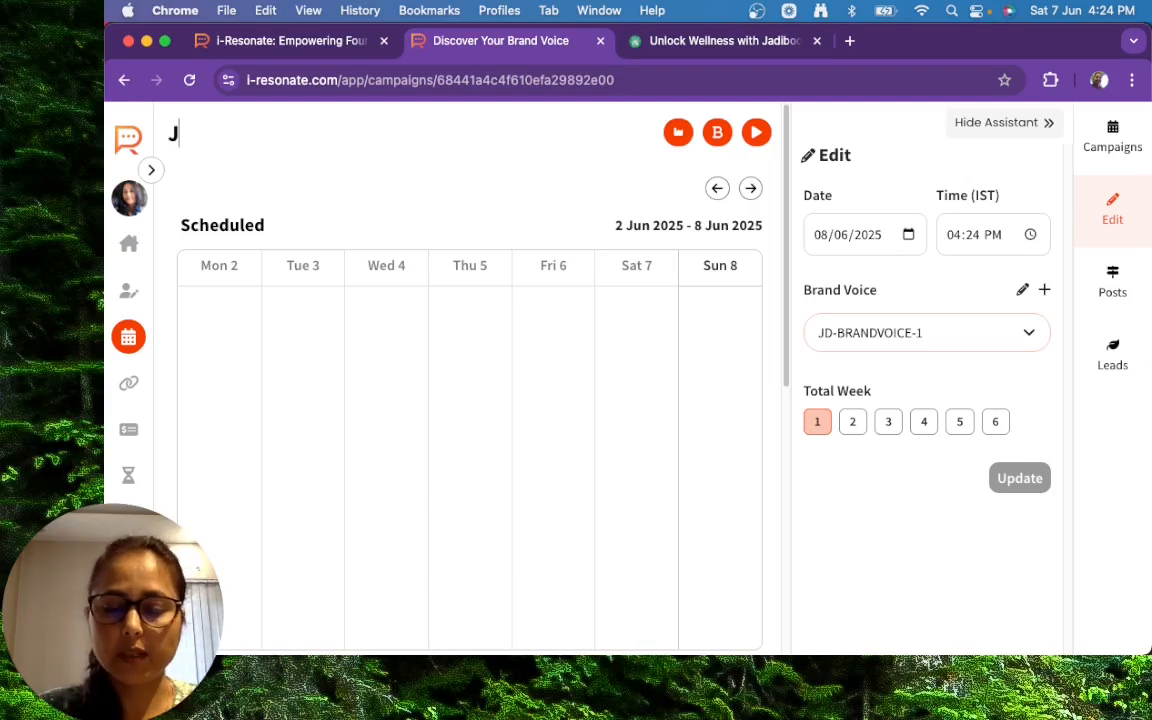
text(D-CAMPAIGN-1)
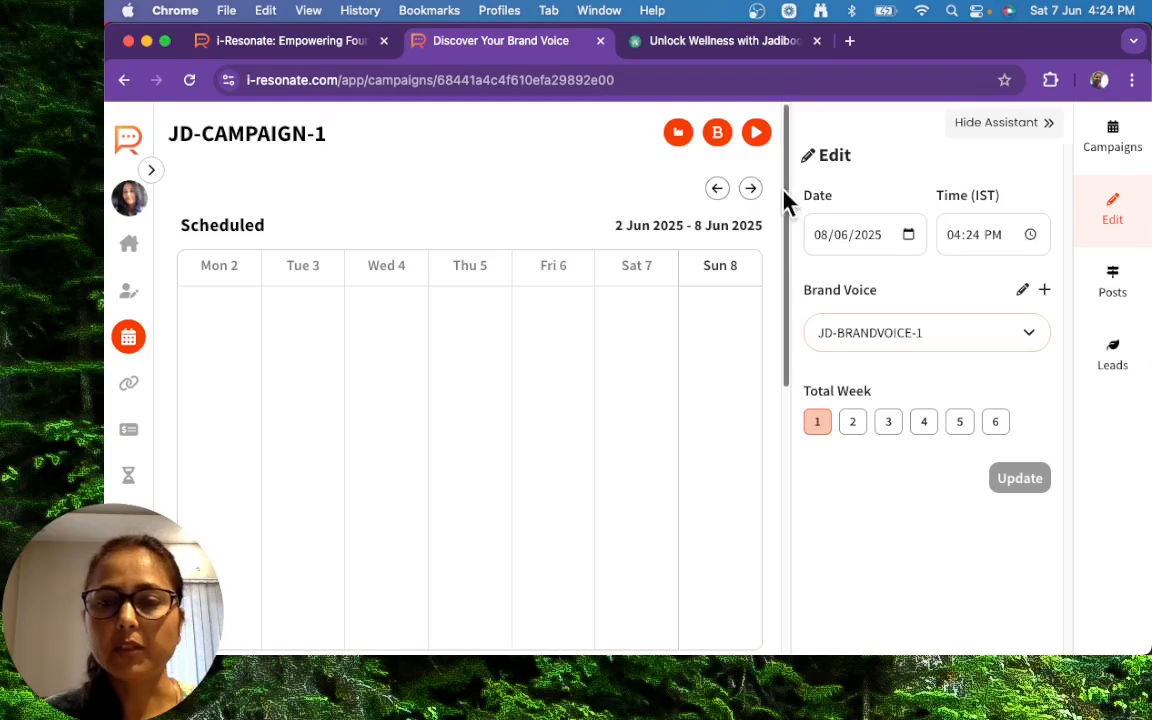
Look over the scheduled and upcoming weeks, set the campaign's Total Week to 3, and save the update.
drag(785, 200, 789, 450)
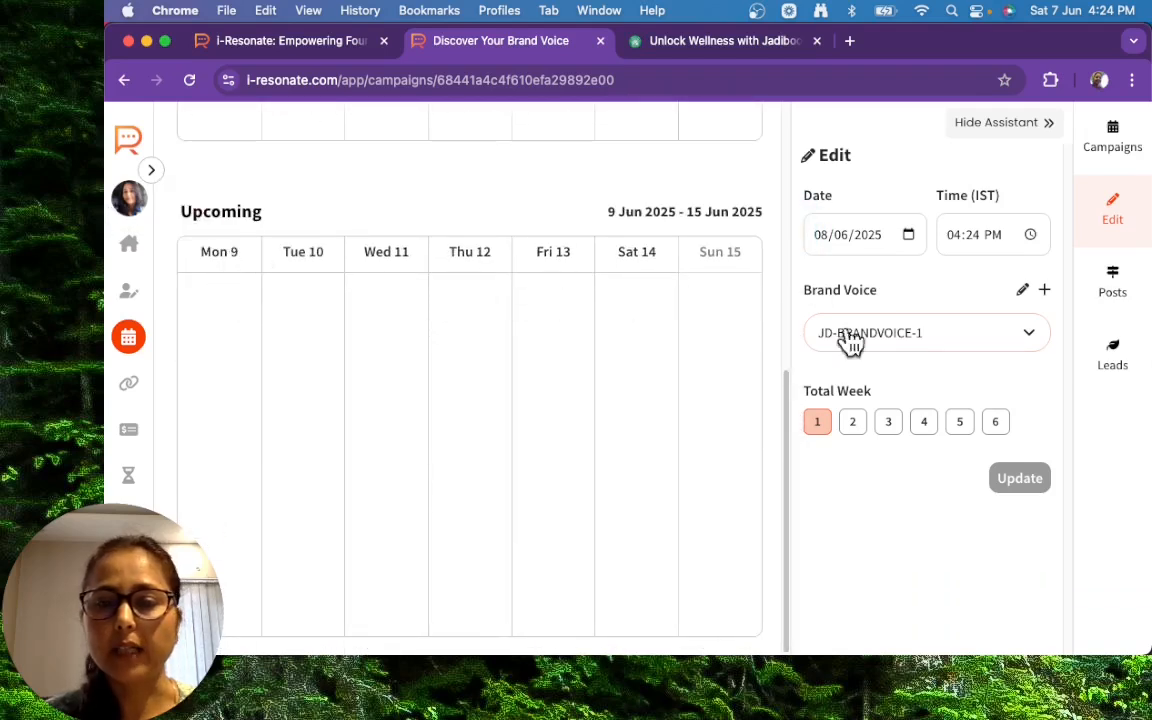
drag(787, 401, 753, 159)
click(751, 131)
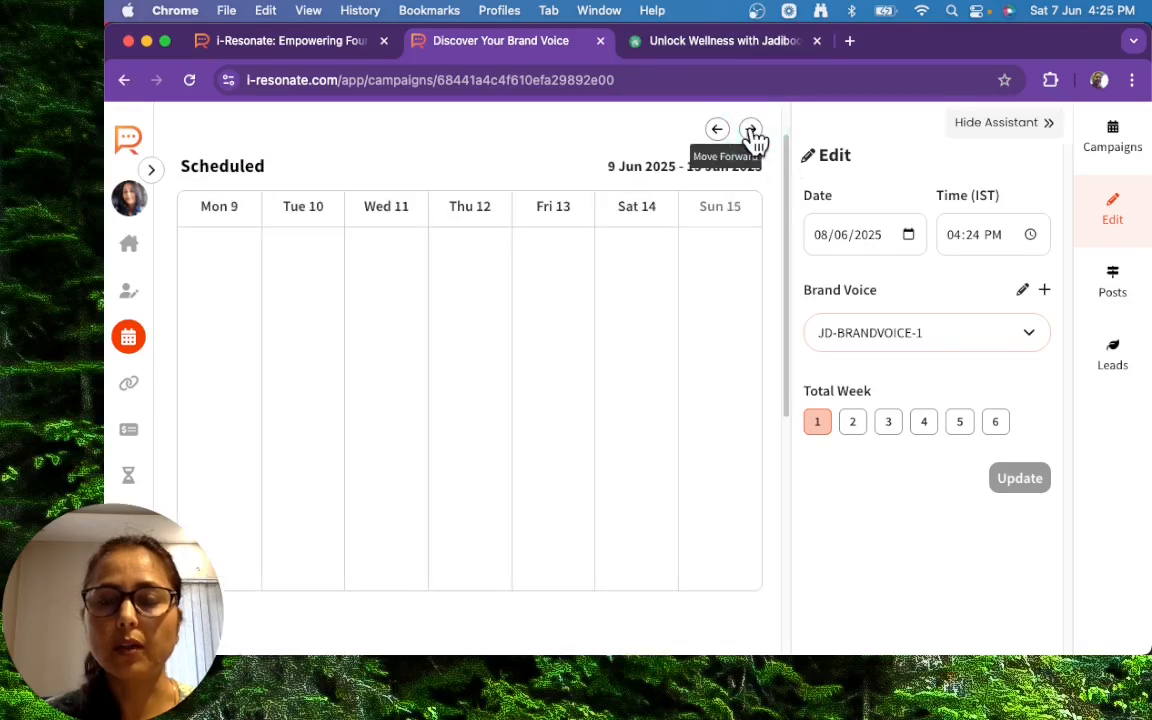
click(751, 131)
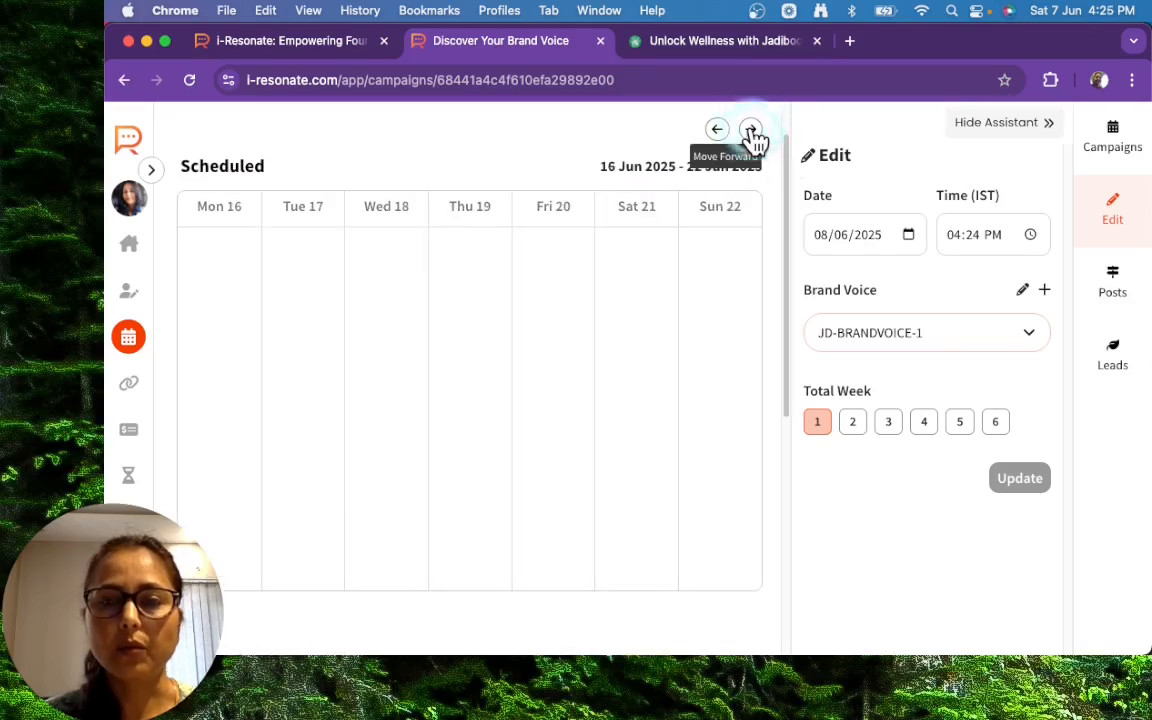
click(854, 430)
click(884, 426)
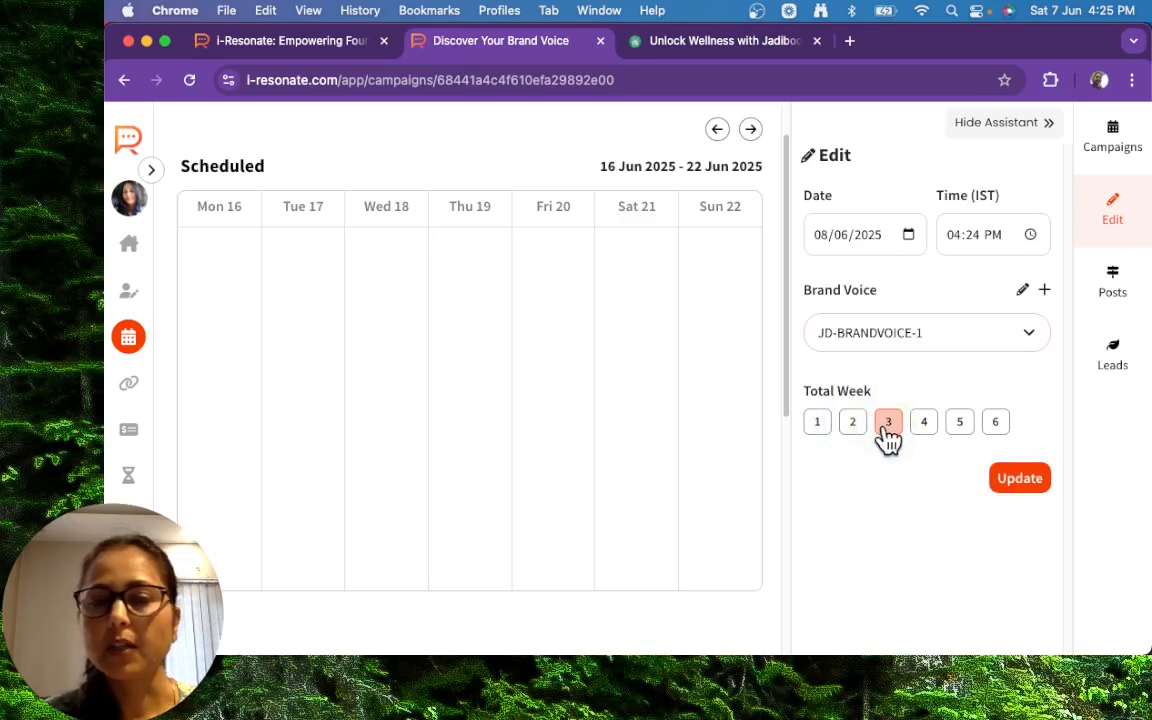
click(718, 132)
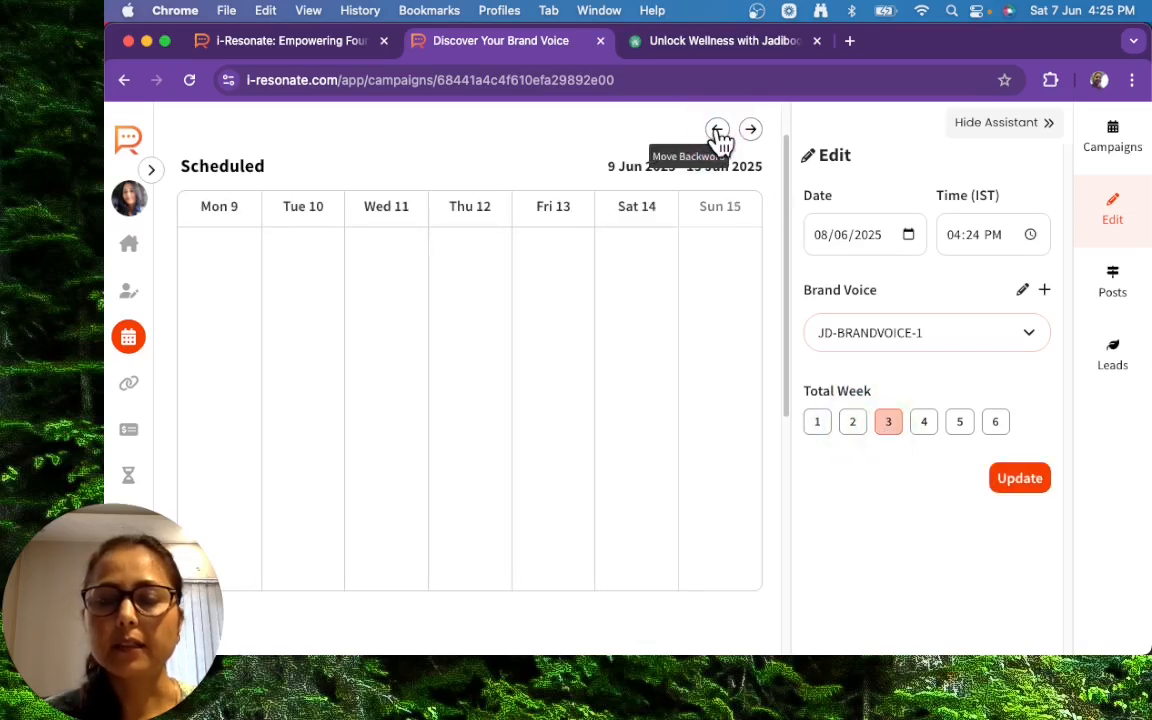
click(718, 132)
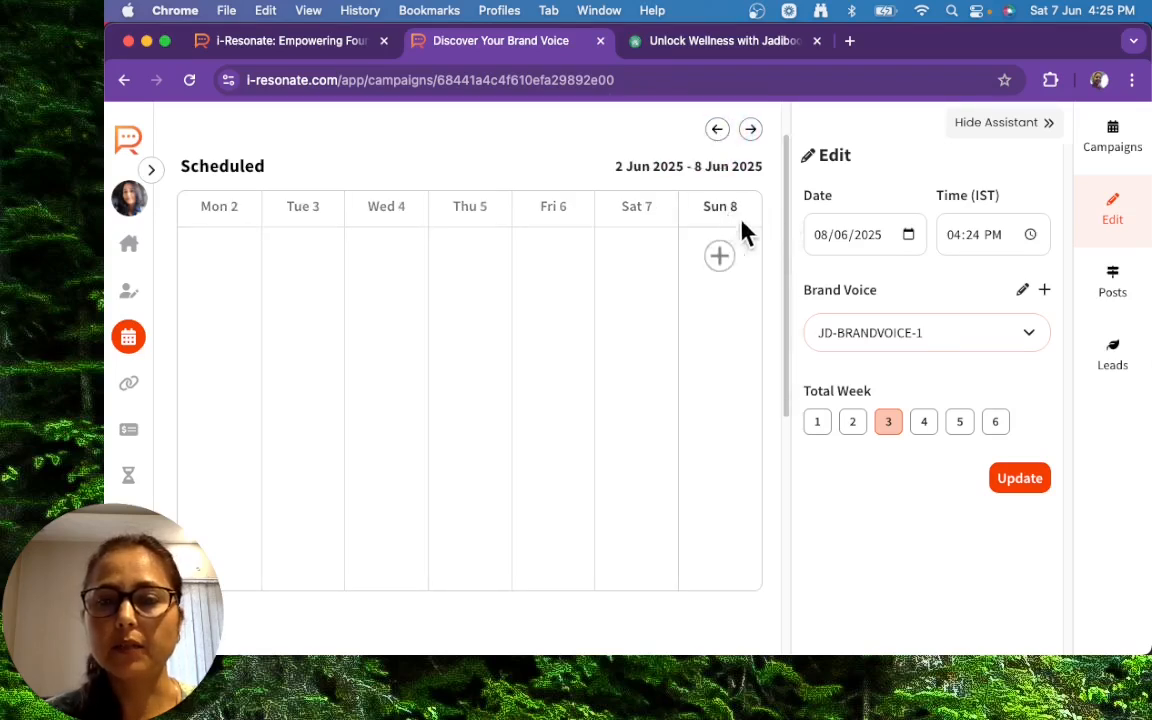
mouse_move(784, 244)
mouse_down()
mouse_move(774, 391)
mouse_move(787, 244)
mouse_up()
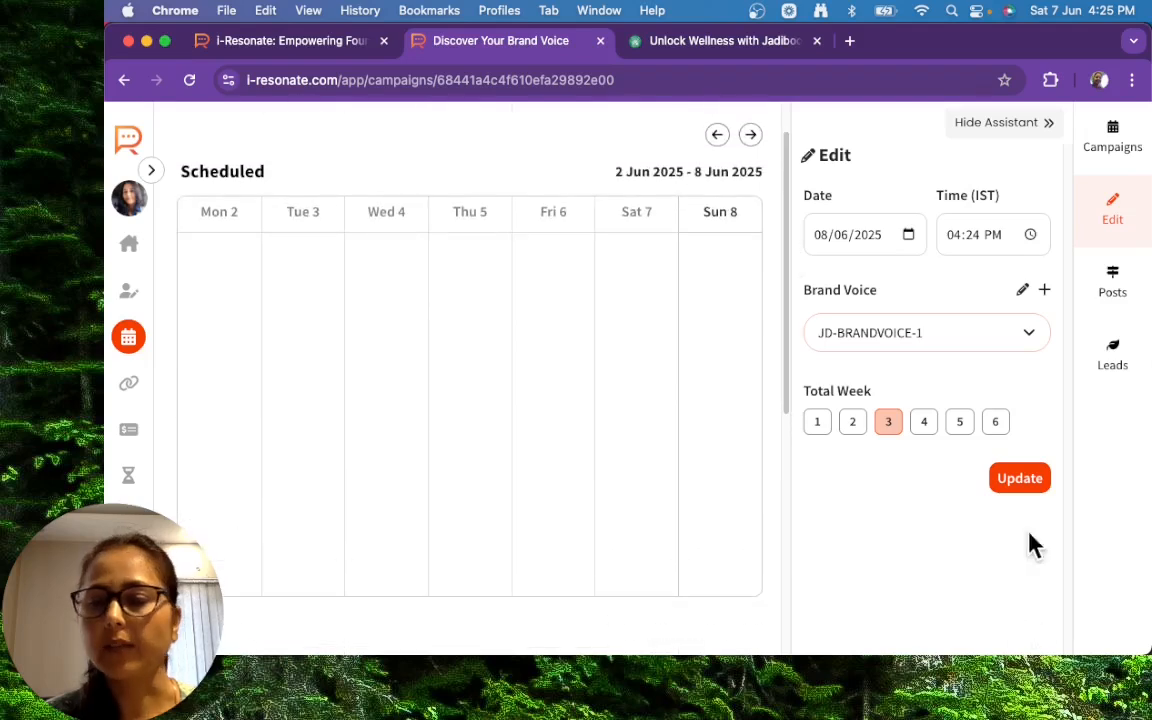
click(1021, 480)
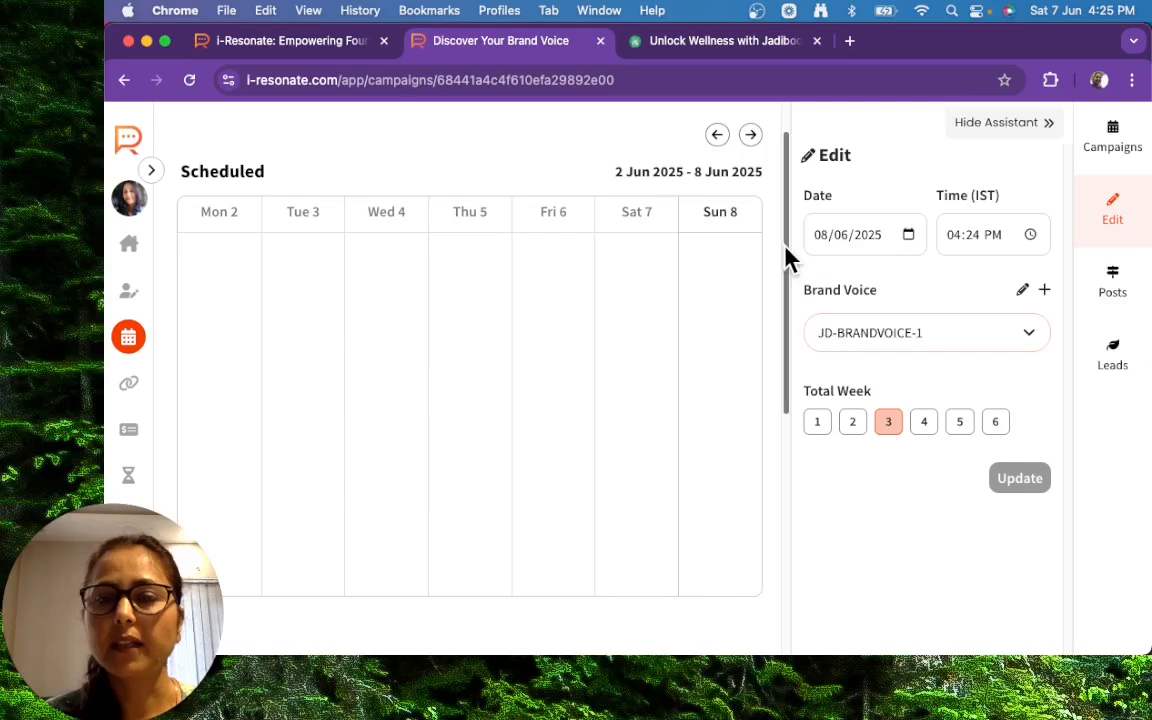
Review the campaign's weeks and create a new post on Monday 9 June 2025 in the calendar.
drag(784, 236, 792, 180)
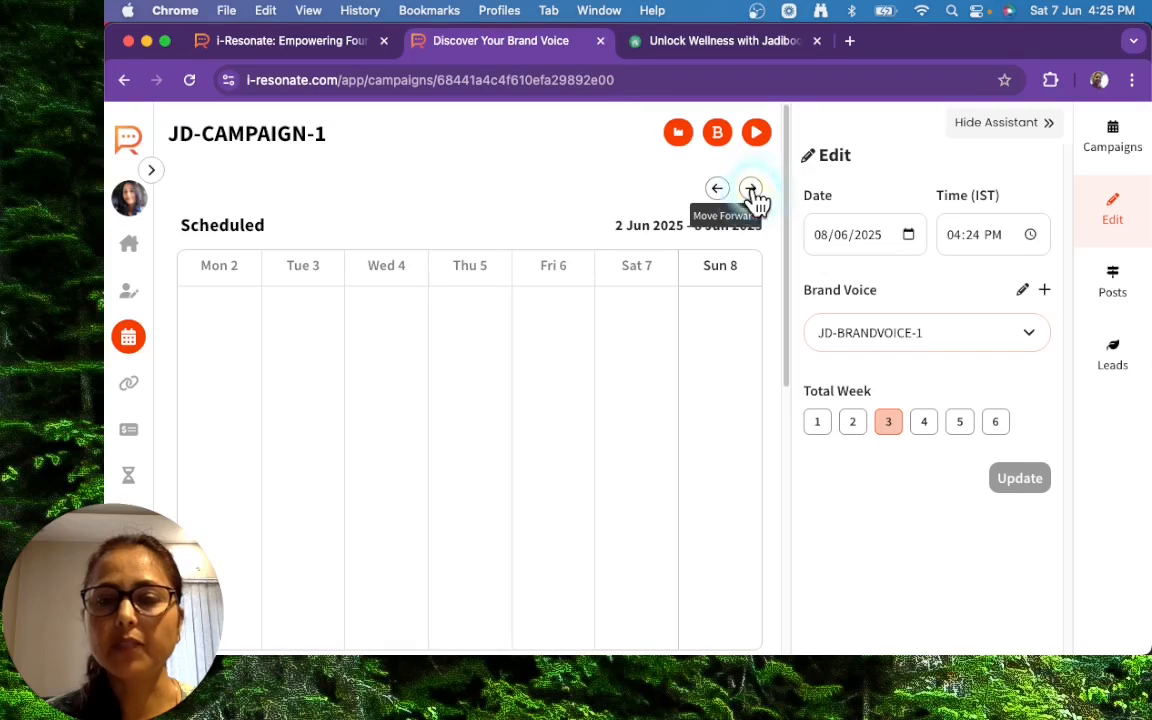
click(753, 190)
click(752, 190)
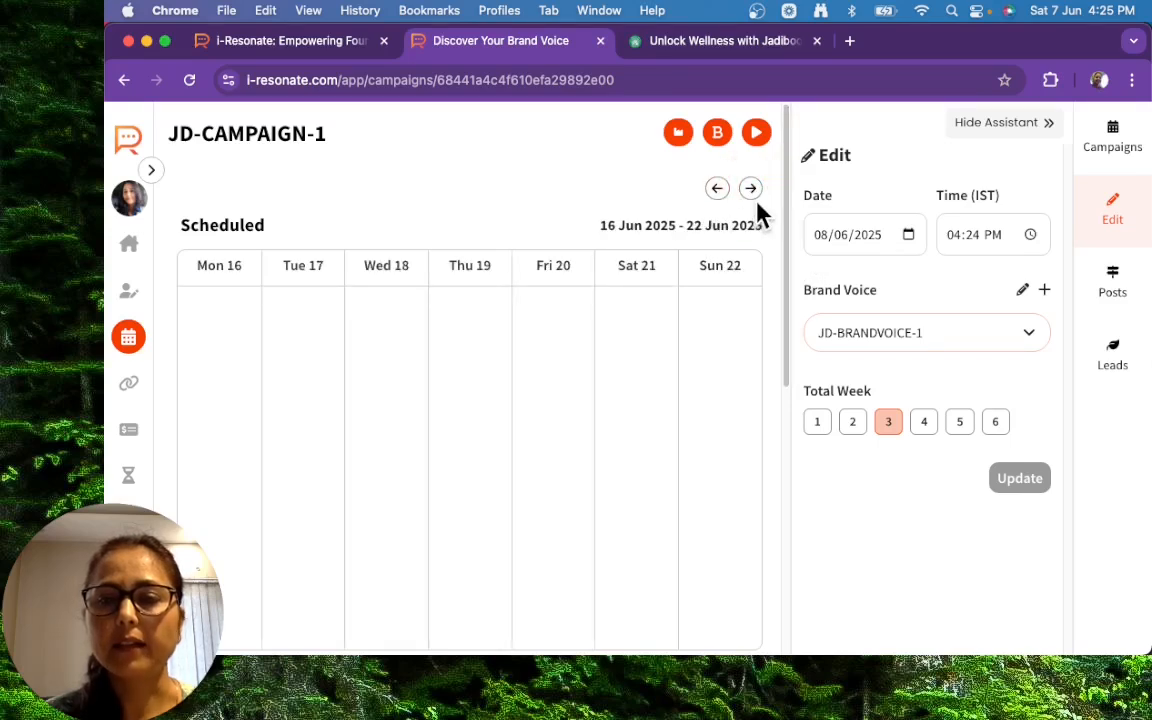
drag(788, 256, 777, 445)
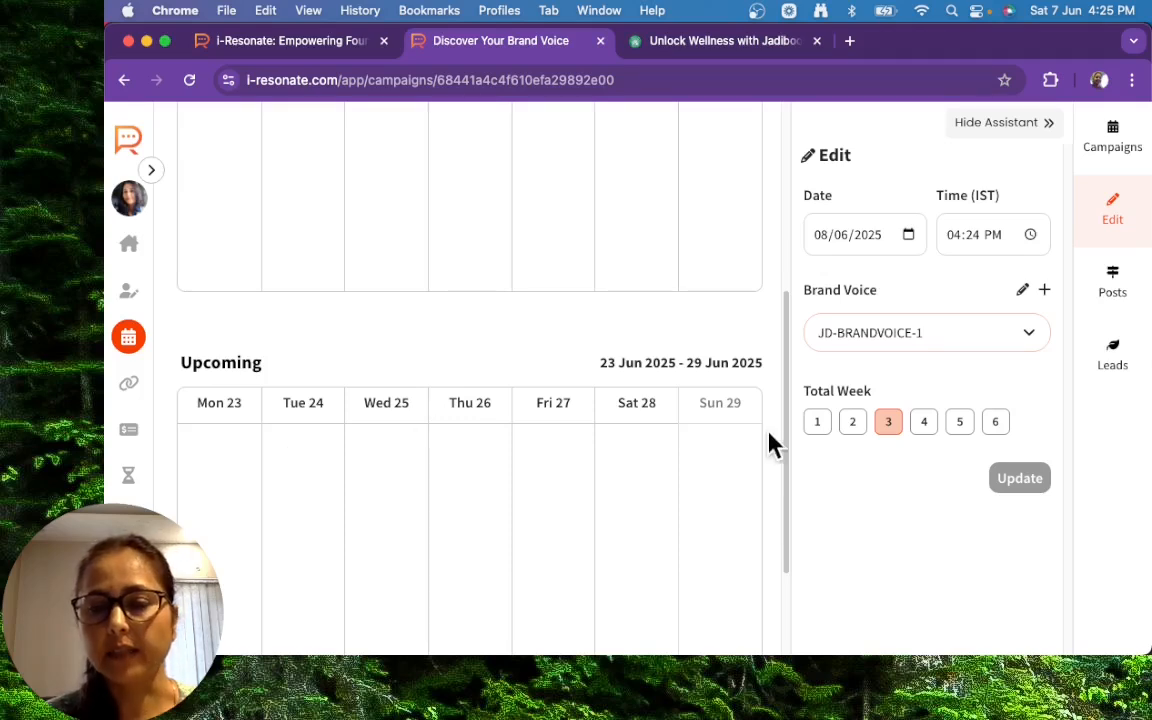
drag(787, 453, 783, 240)
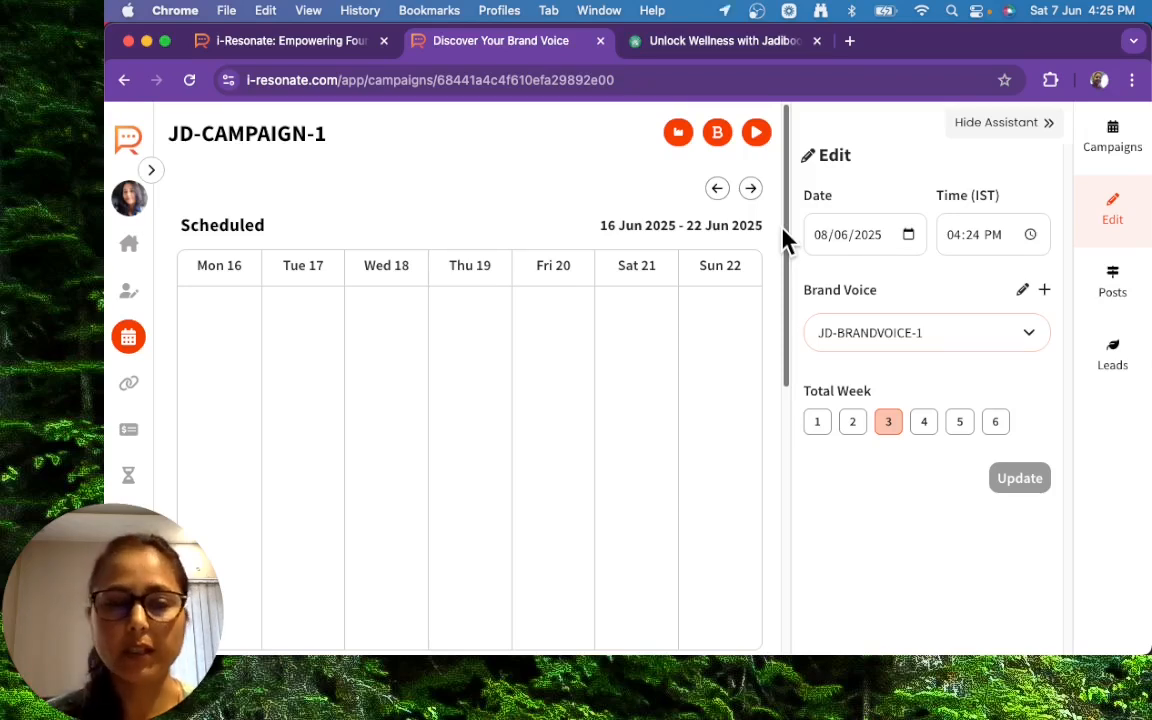
click(720, 192)
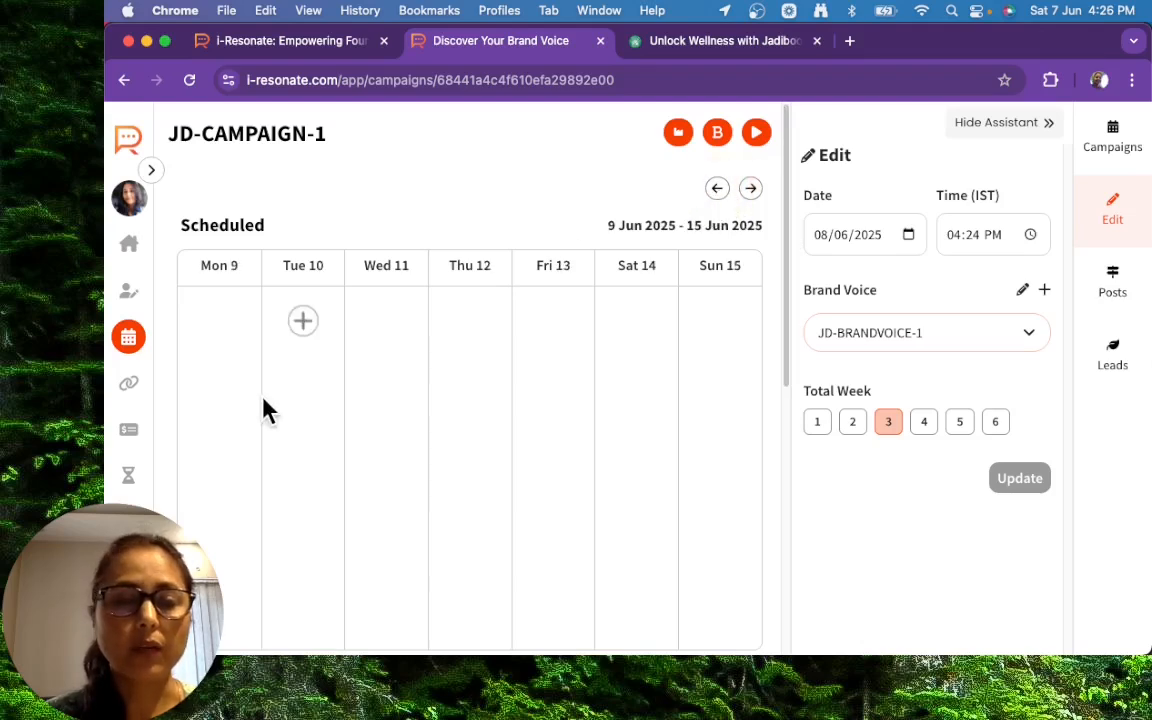
mouse_move(224, 319)
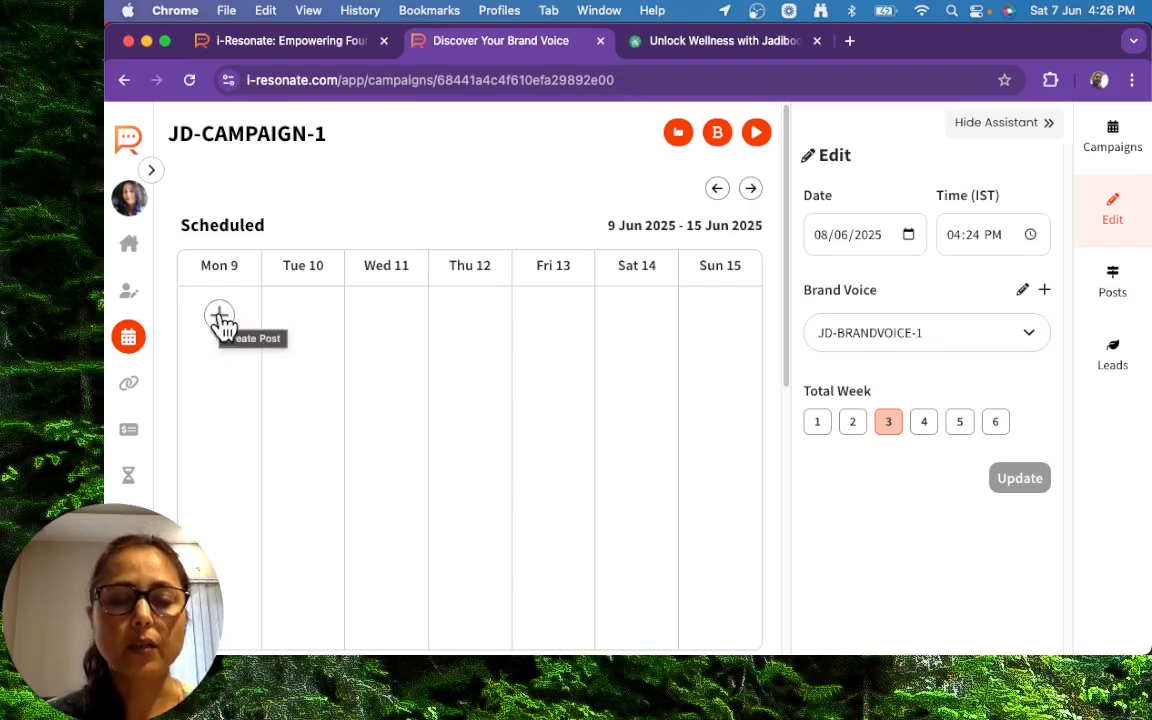
click(220, 318)
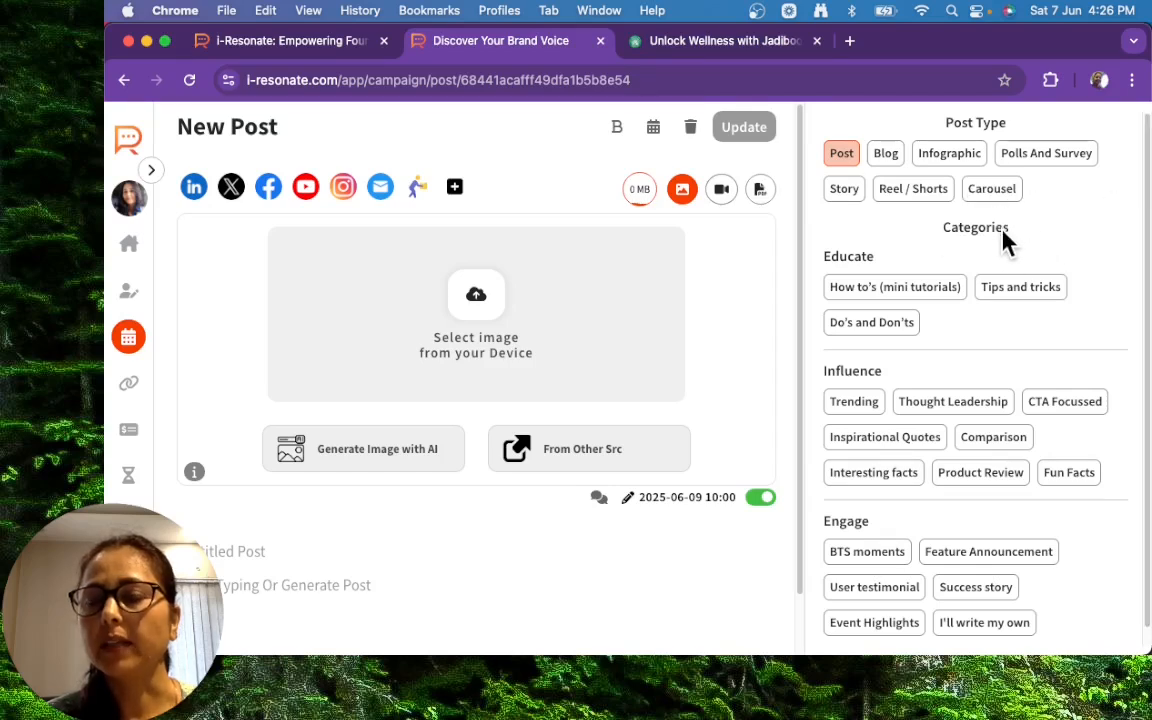
Choose the Tips and tricks category and the suggested topic "Discover the Hidden Secrets of Nature: Daily Habits That Combat Lifestyle Diseases".
drag(1147, 244, 1147, 310)
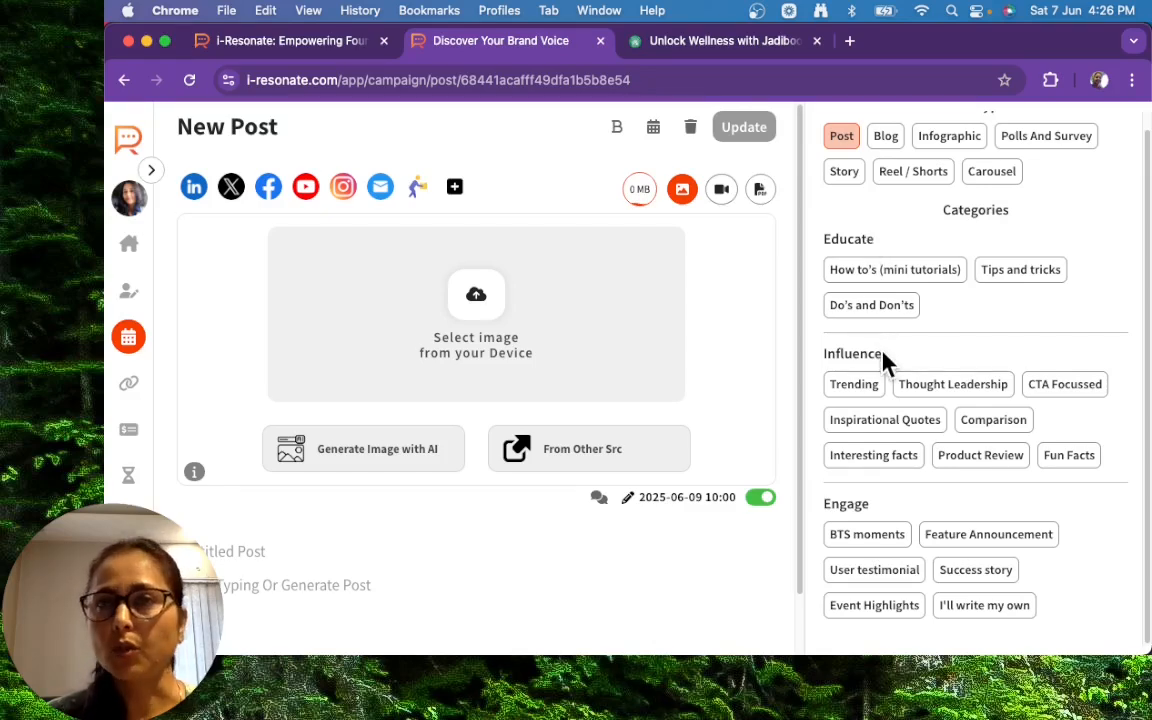
click(858, 506)
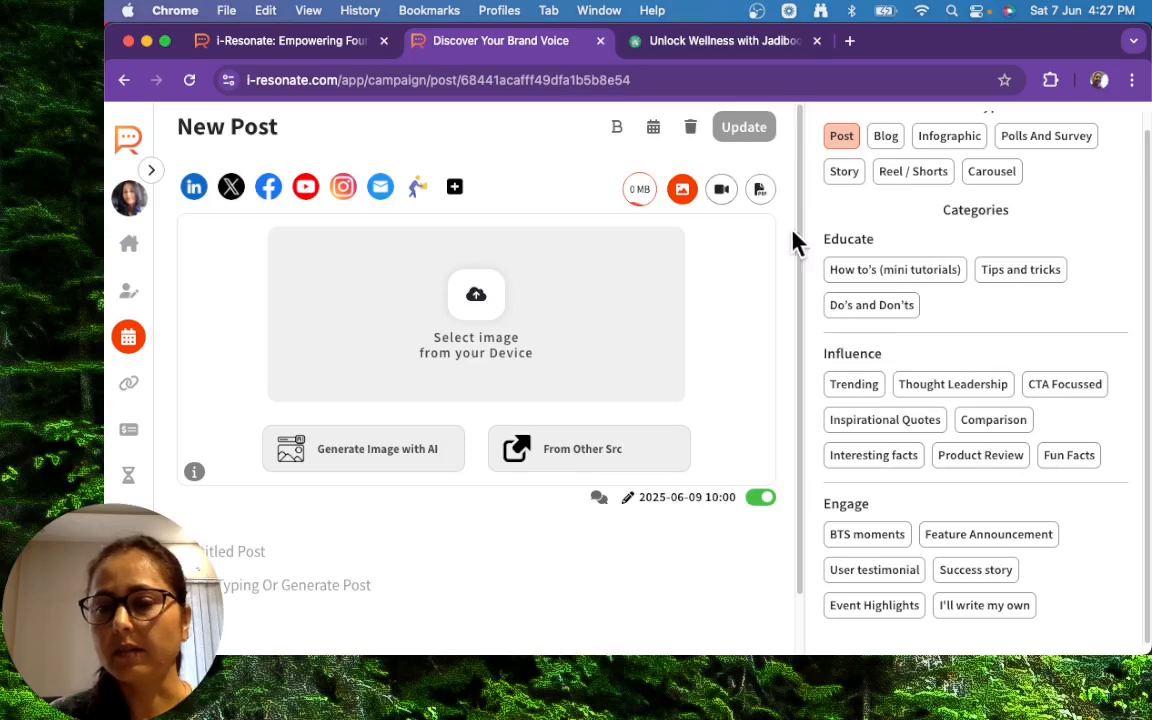
click(1028, 279)
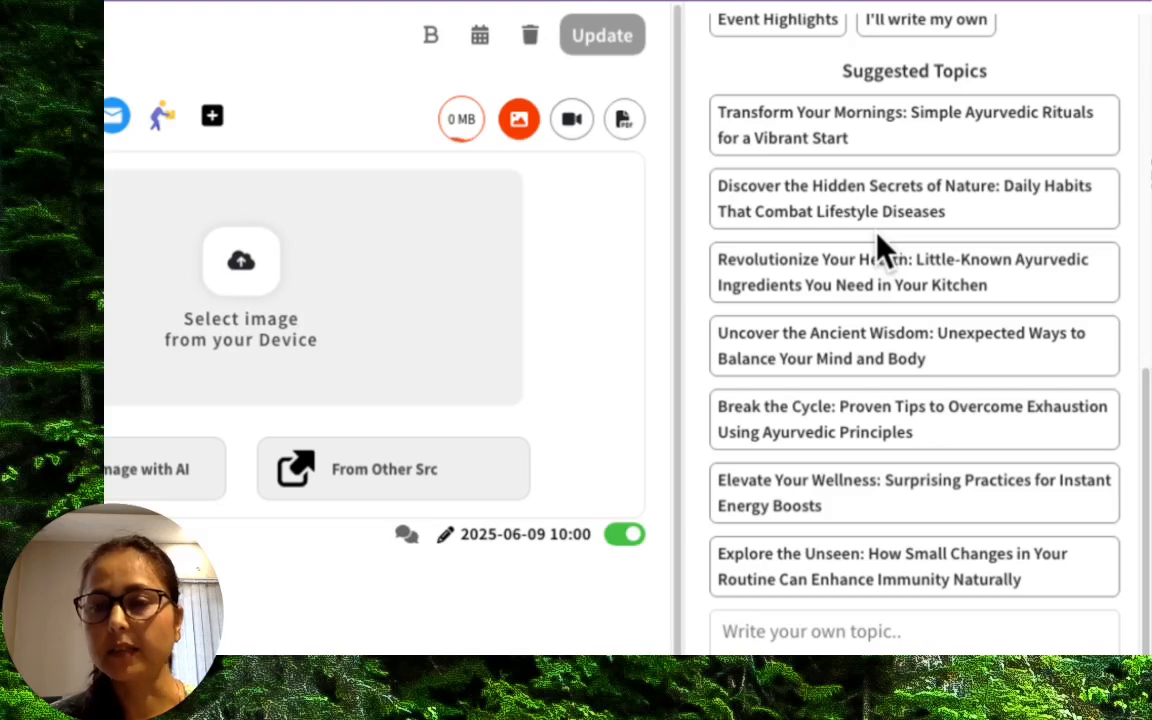
click(930, 205)
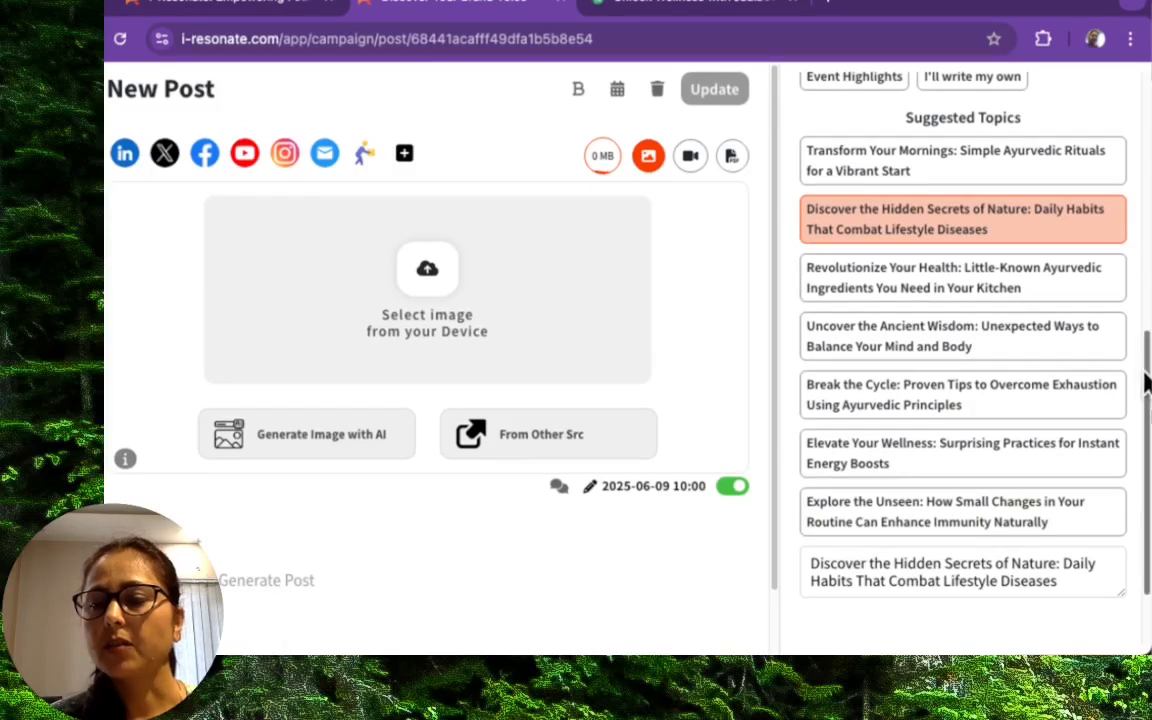
drag(1143, 378, 1146, 432)
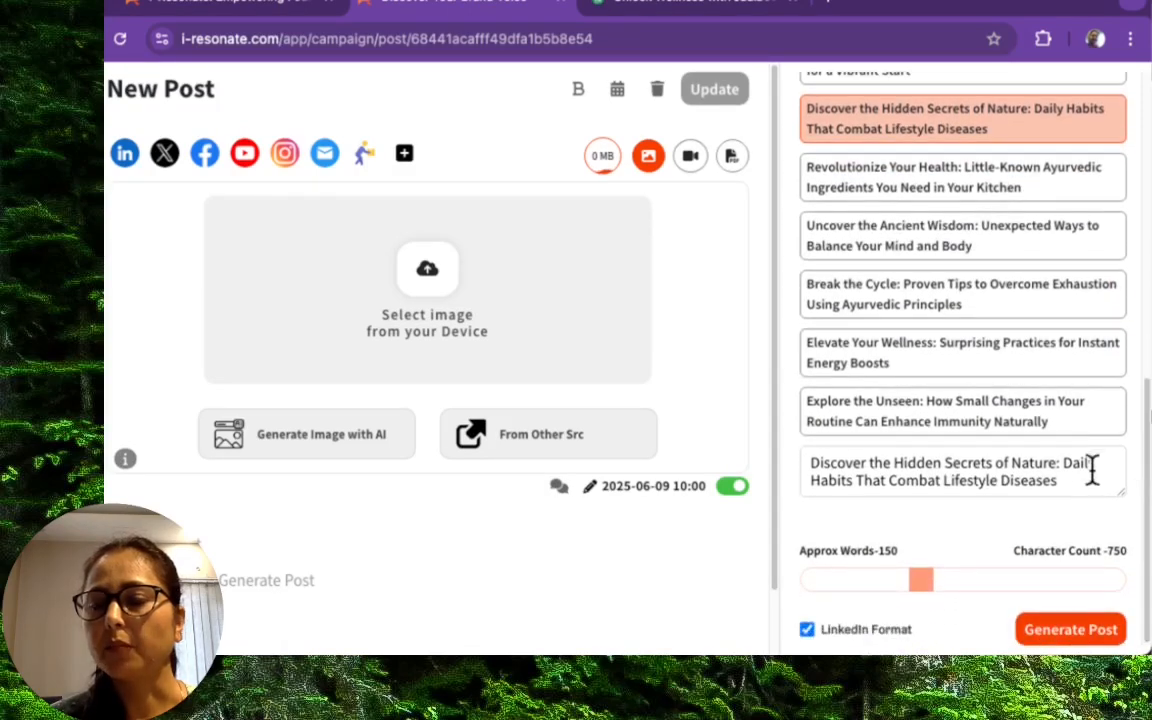
drag(1083, 481, 776, 465)
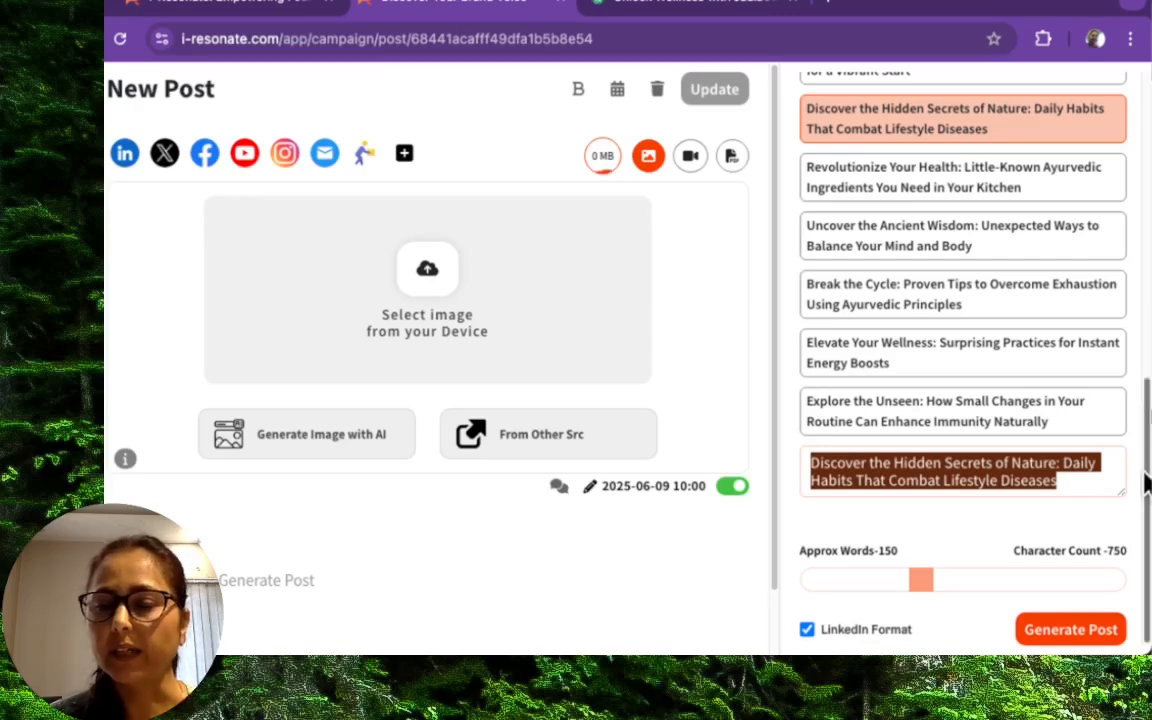
click(1077, 478)
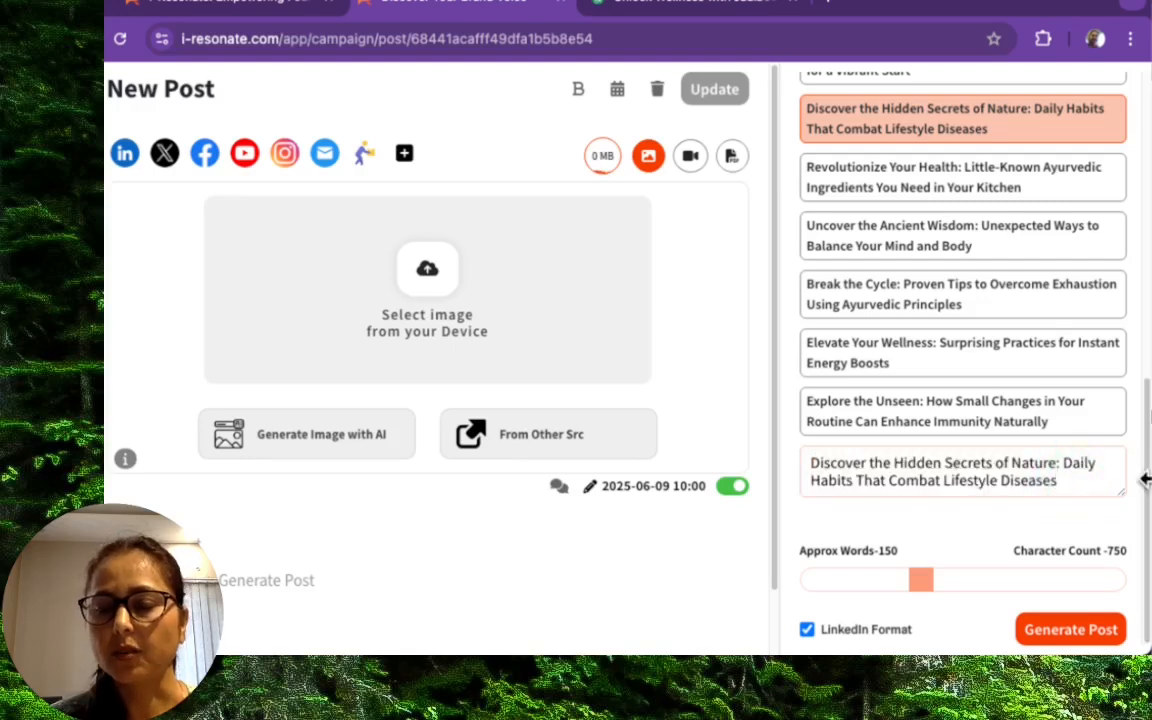
Set the length to about 209 words, keep LinkedIn Format enabled, then generate the post and look over its text.
drag(927, 594, 967, 595)
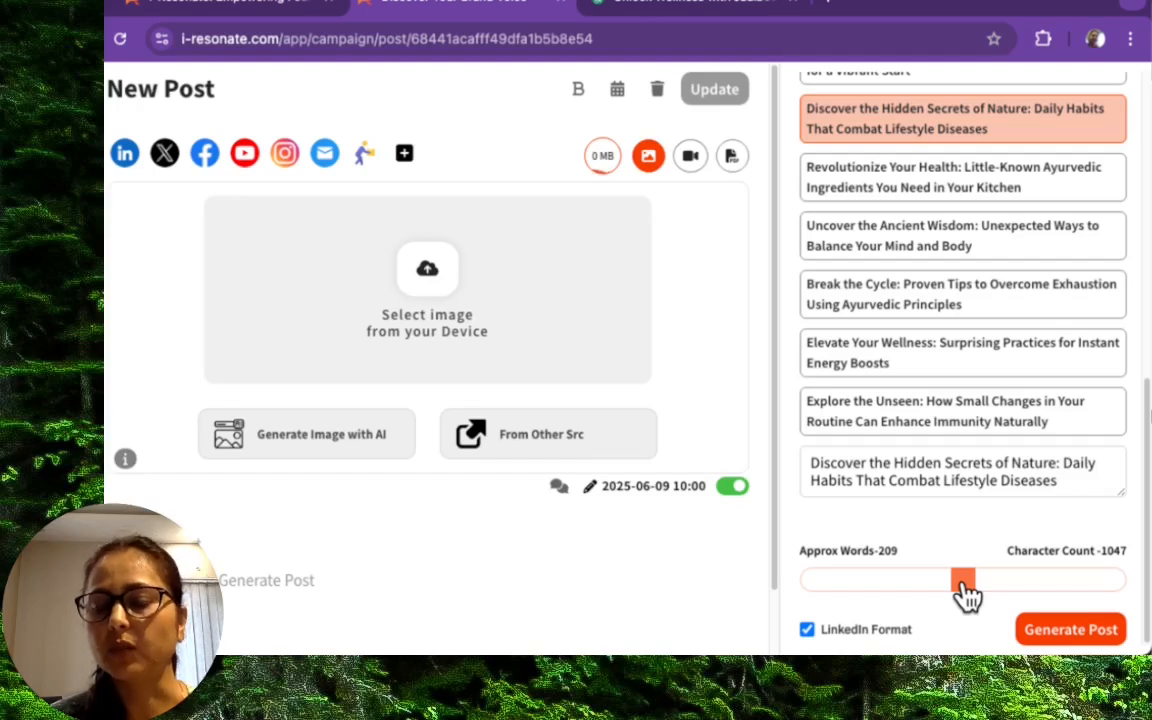
click(807, 630)
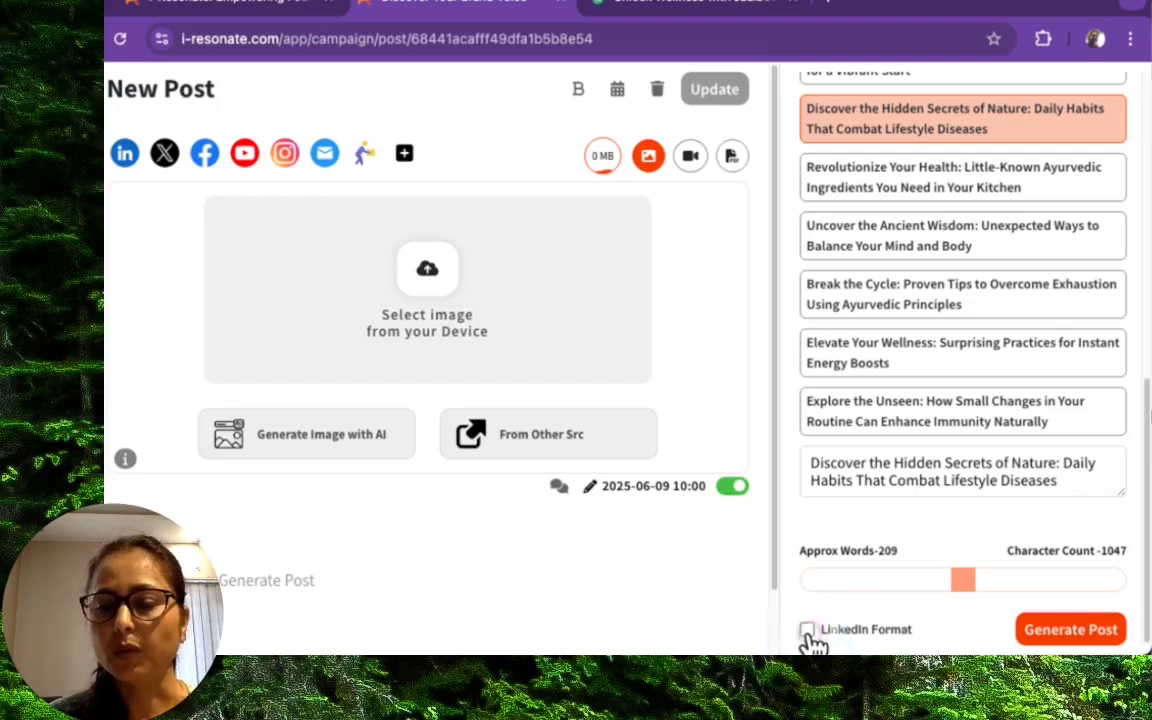
click(807, 630)
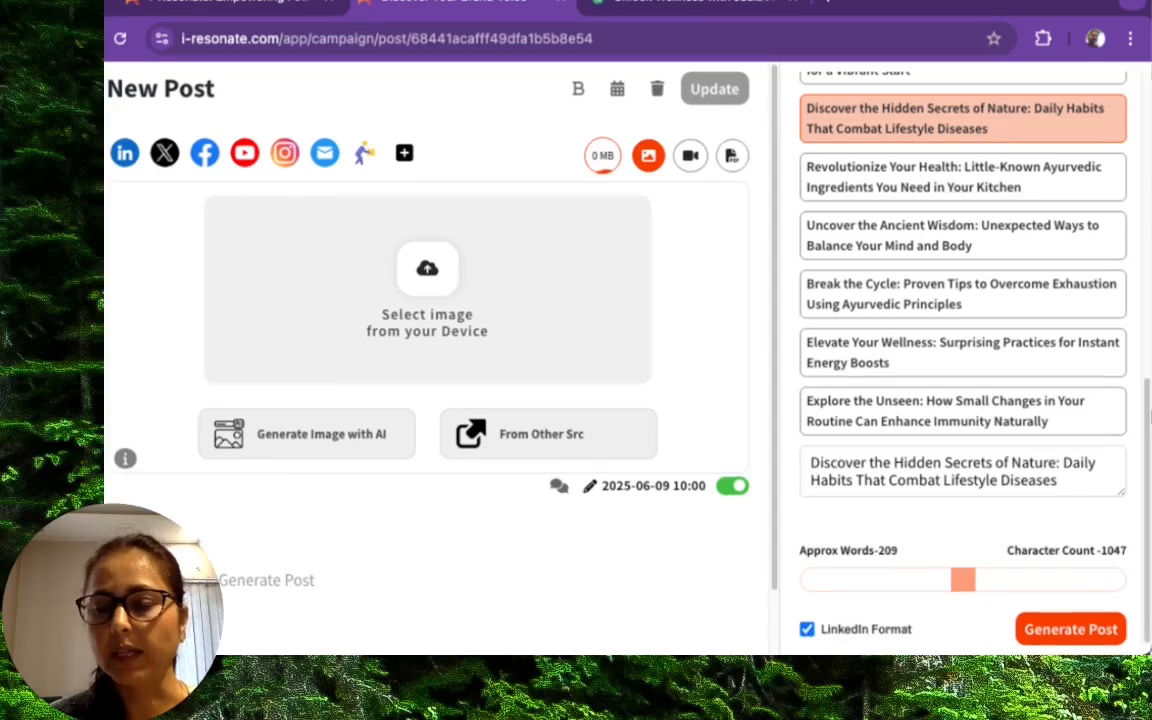
click(1078, 630)
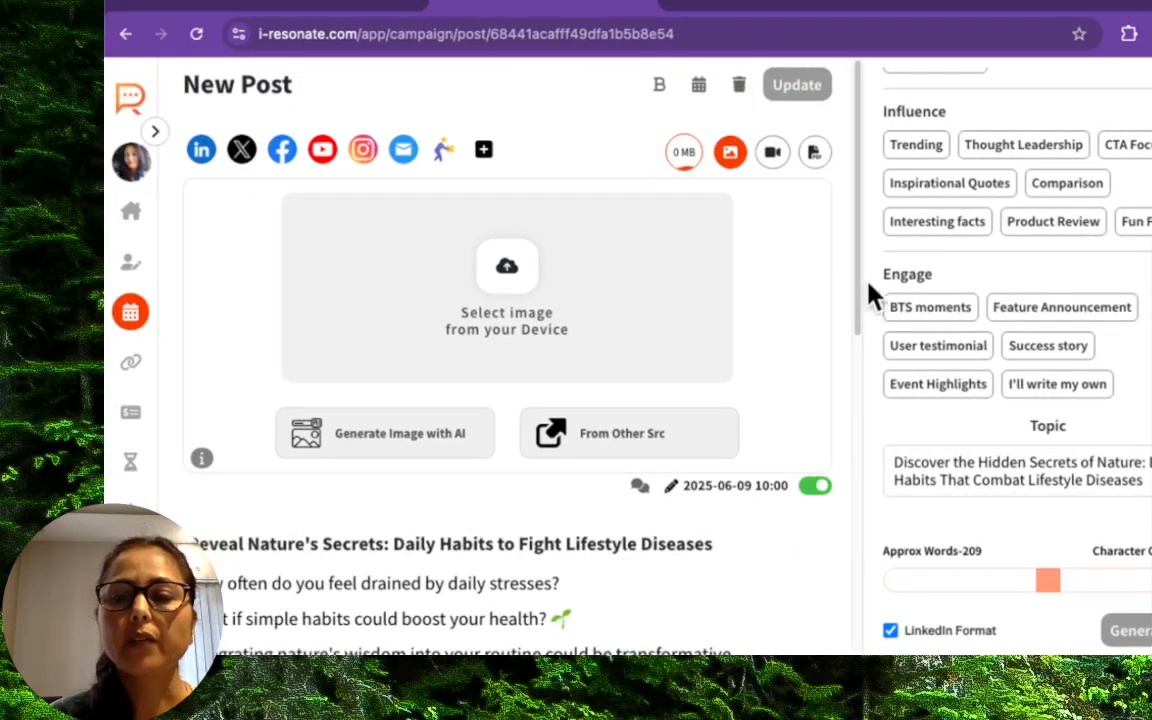
drag(856, 280, 858, 450)
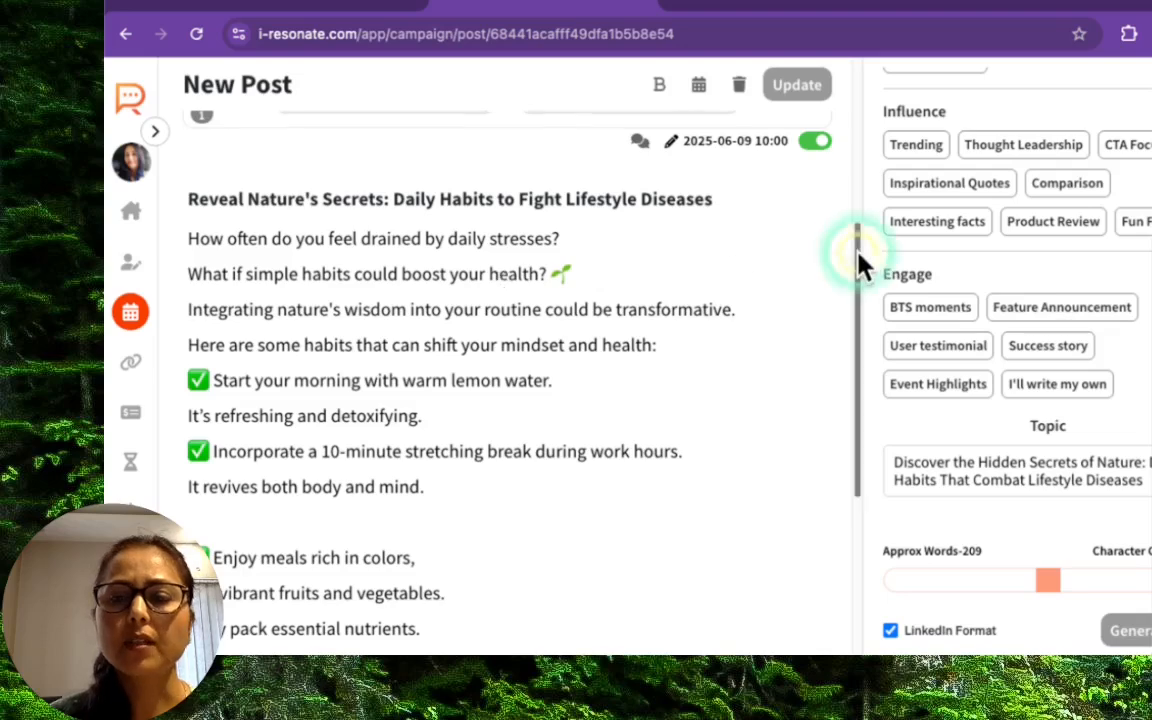
Read through the generated post, examining its headline, the healthy-habit tips and the closing call to comment.
mouse_move(857, 257)
mouse_down()
mouse_move(860, 310)
mouse_move(863, 268)
mouse_up()
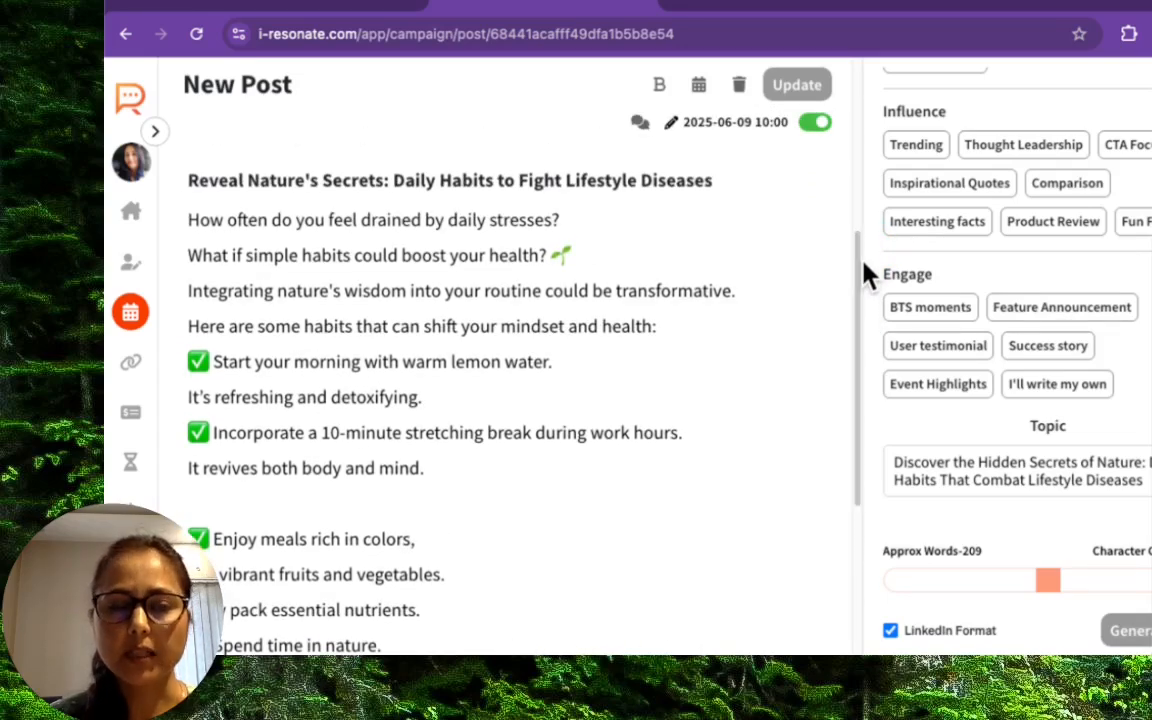
drag(716, 183, 154, 185)
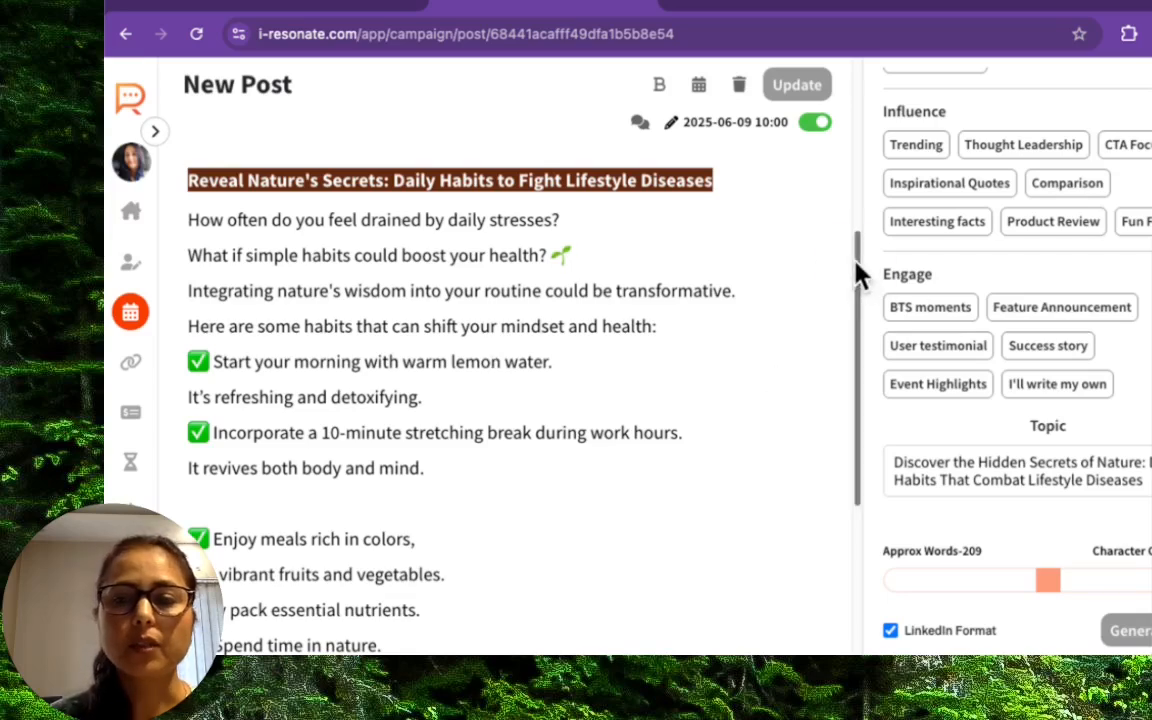
drag(859, 267, 851, 440)
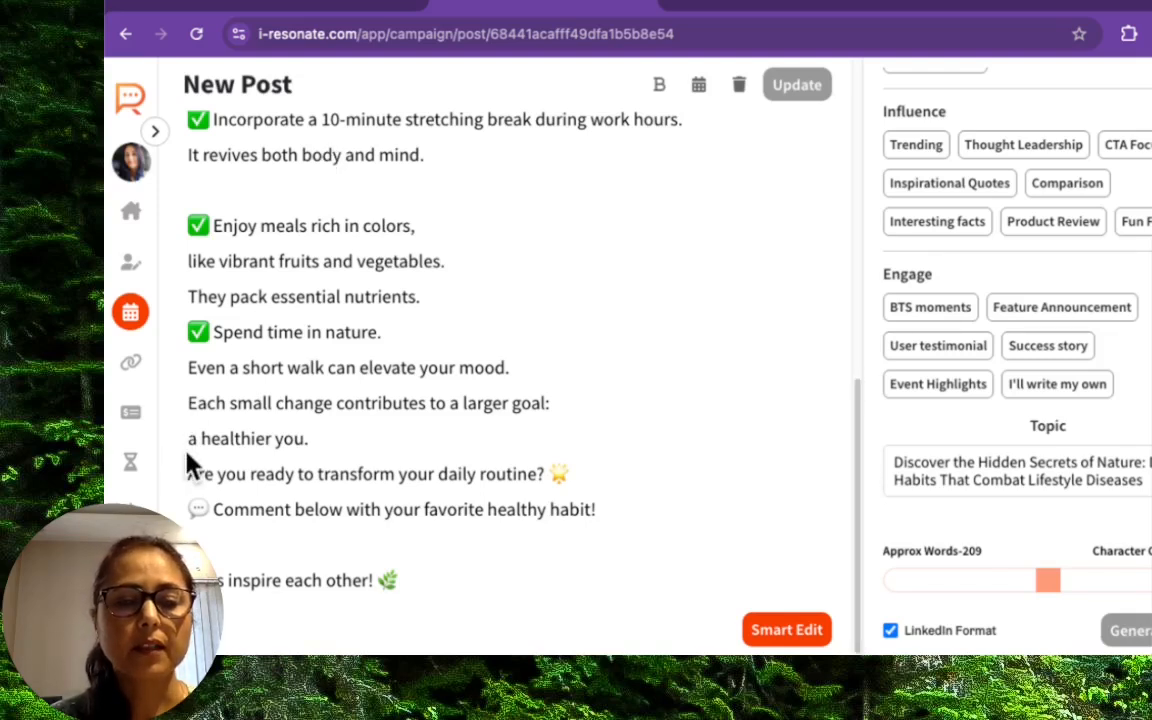
drag(188, 470, 688, 530)
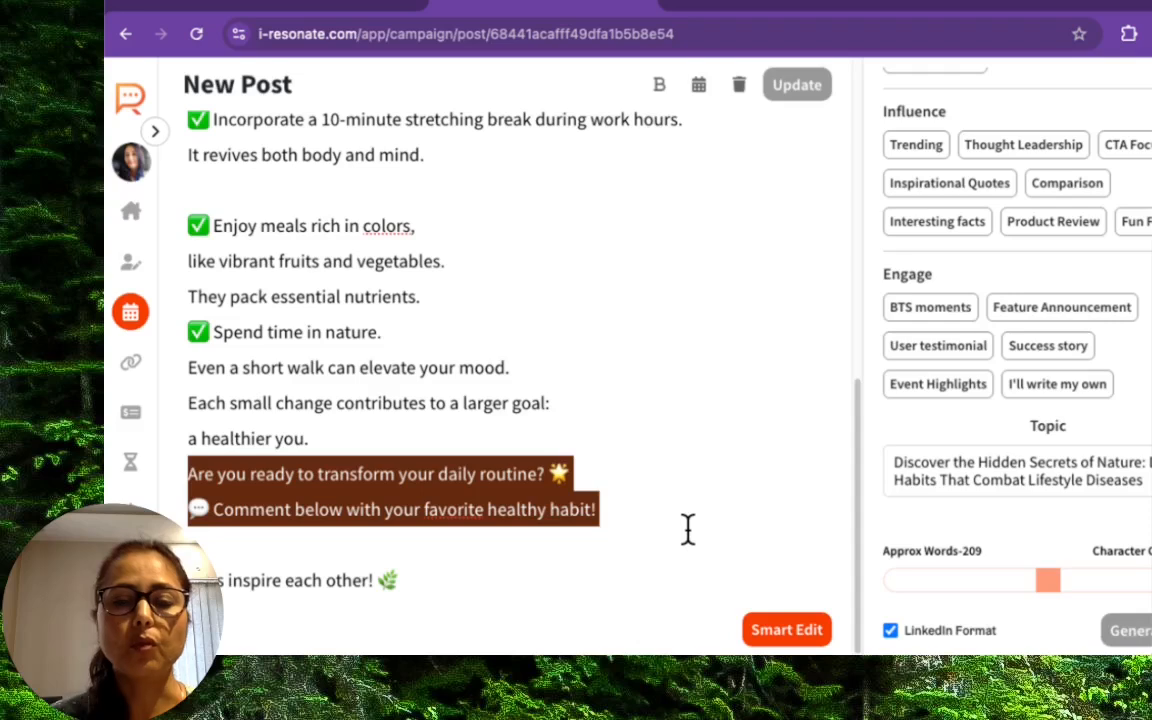
click(345, 514)
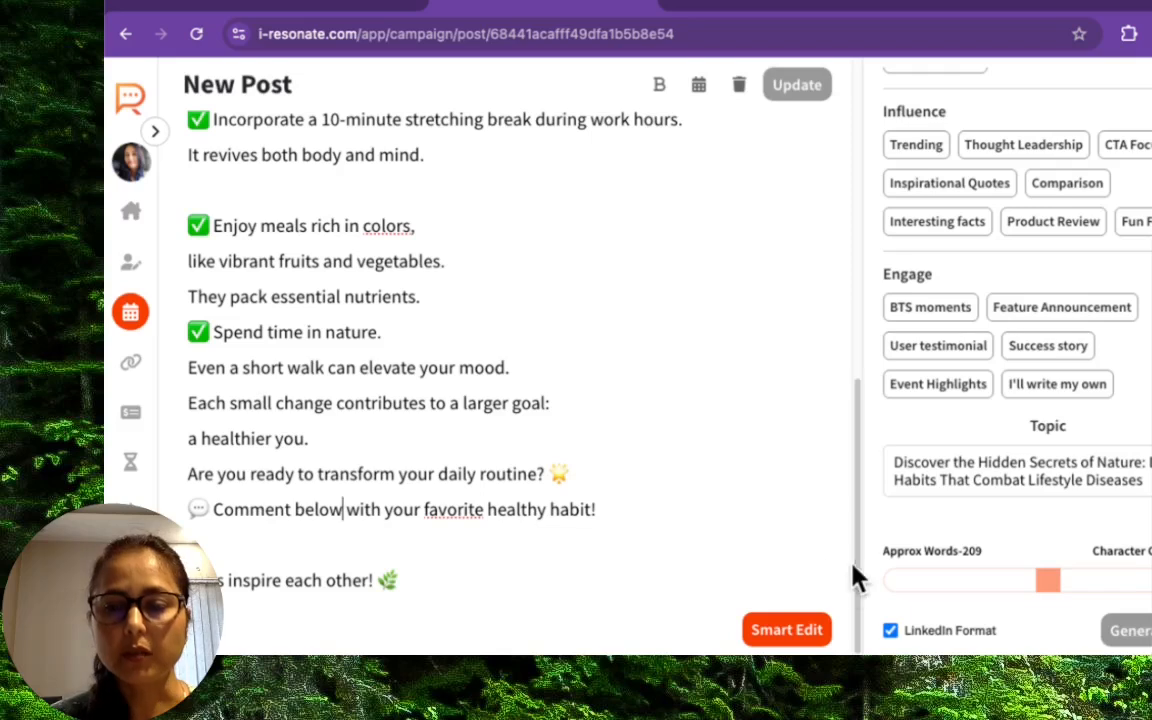
drag(858, 570, 858, 608)
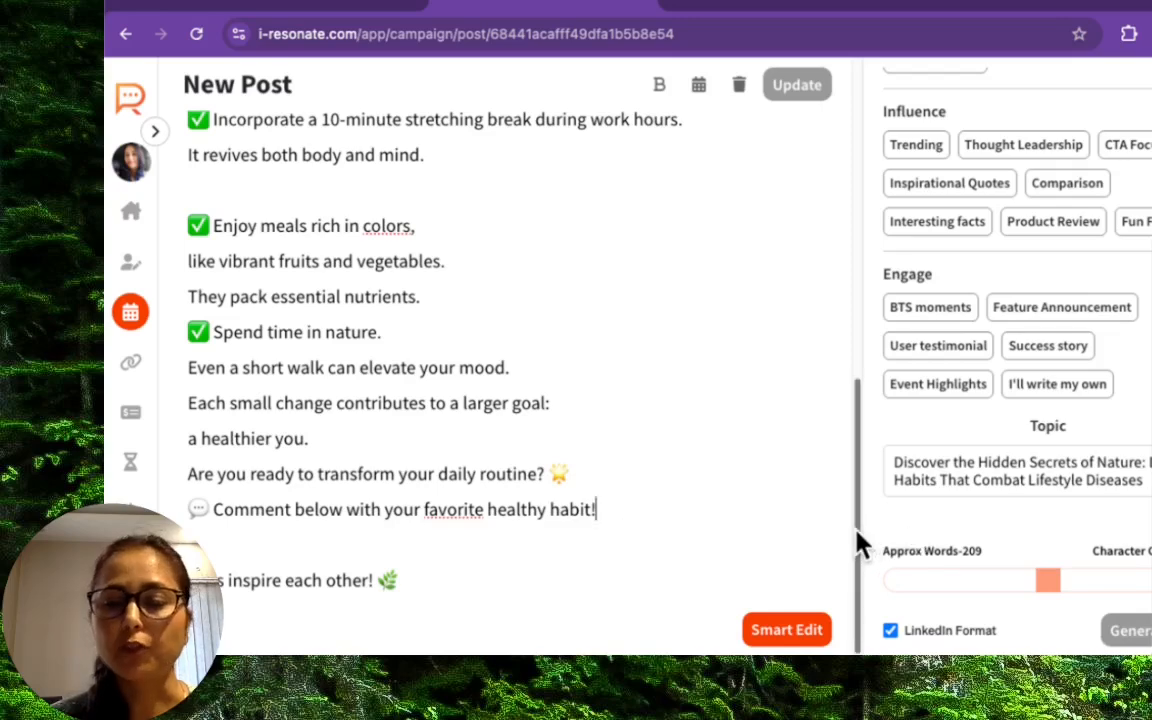
Choose Pexels as the post's image source, agree to link the Pexels account, and reopen the other image source options.
drag(856, 545, 853, 228)
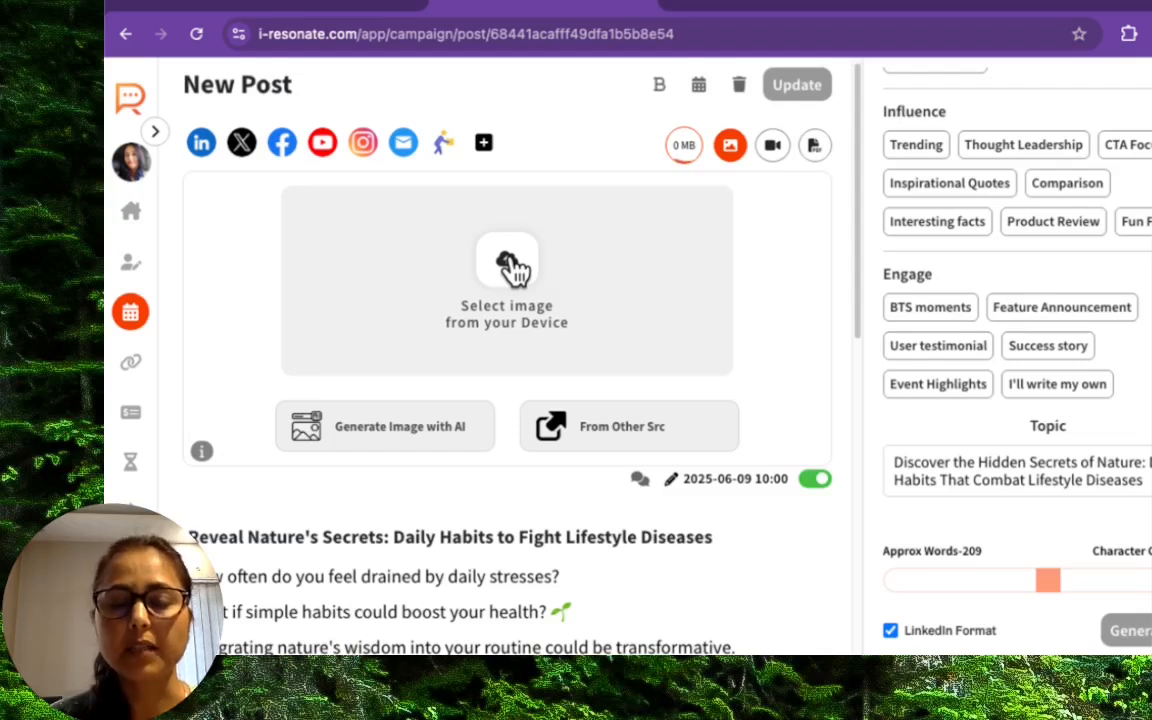
click(555, 425)
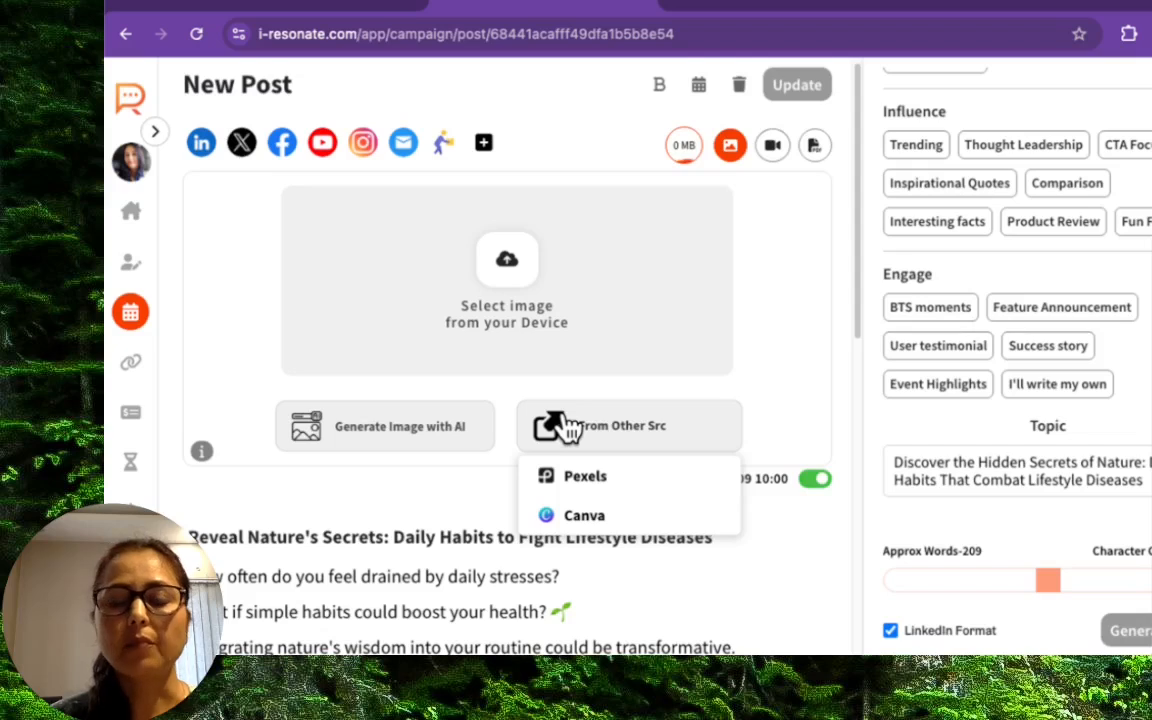
click(571, 458)
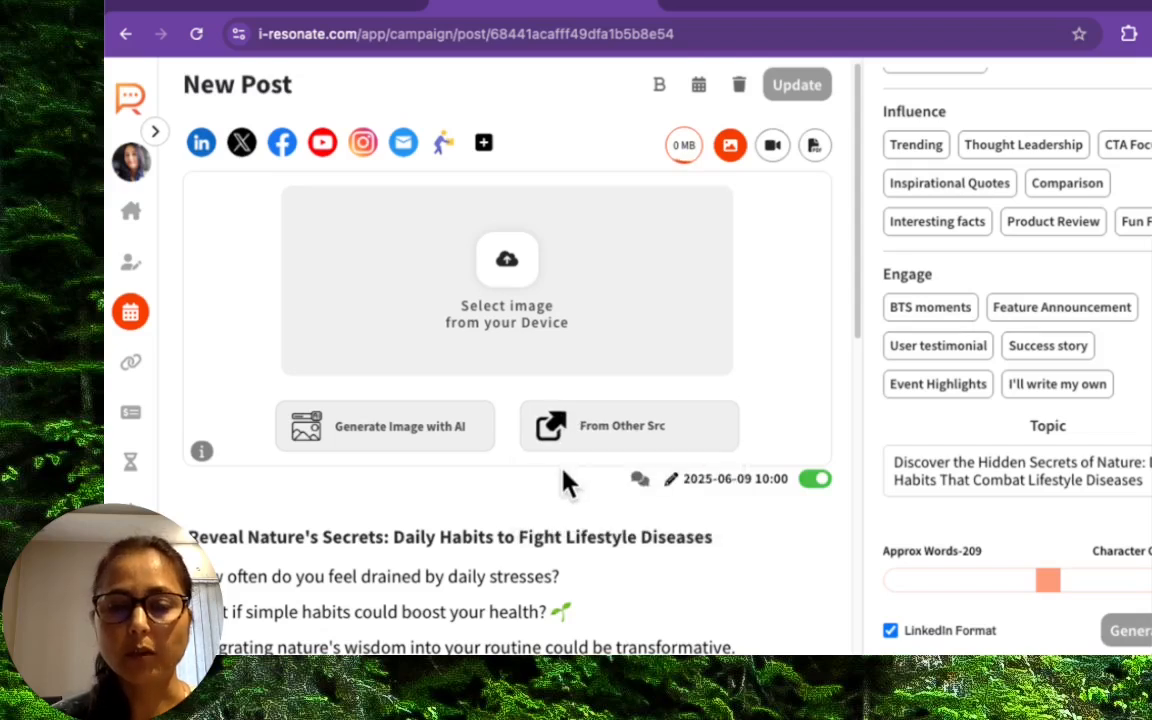
click(600, 428)
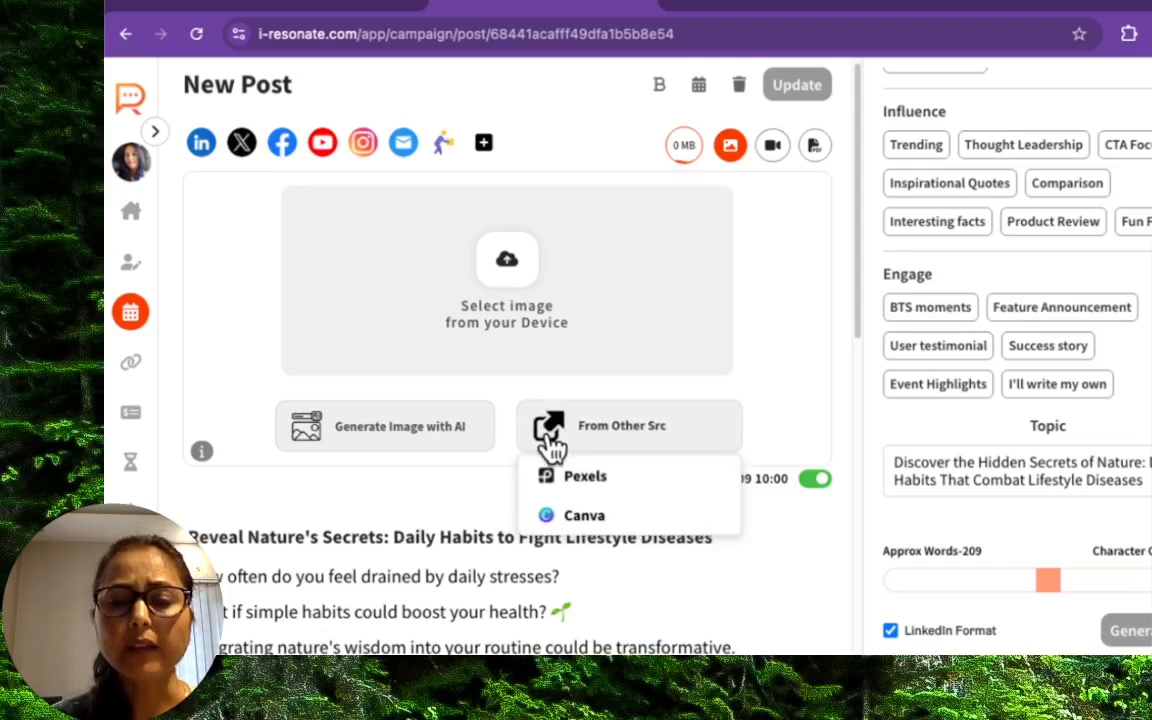
mouse_move(548, 424)
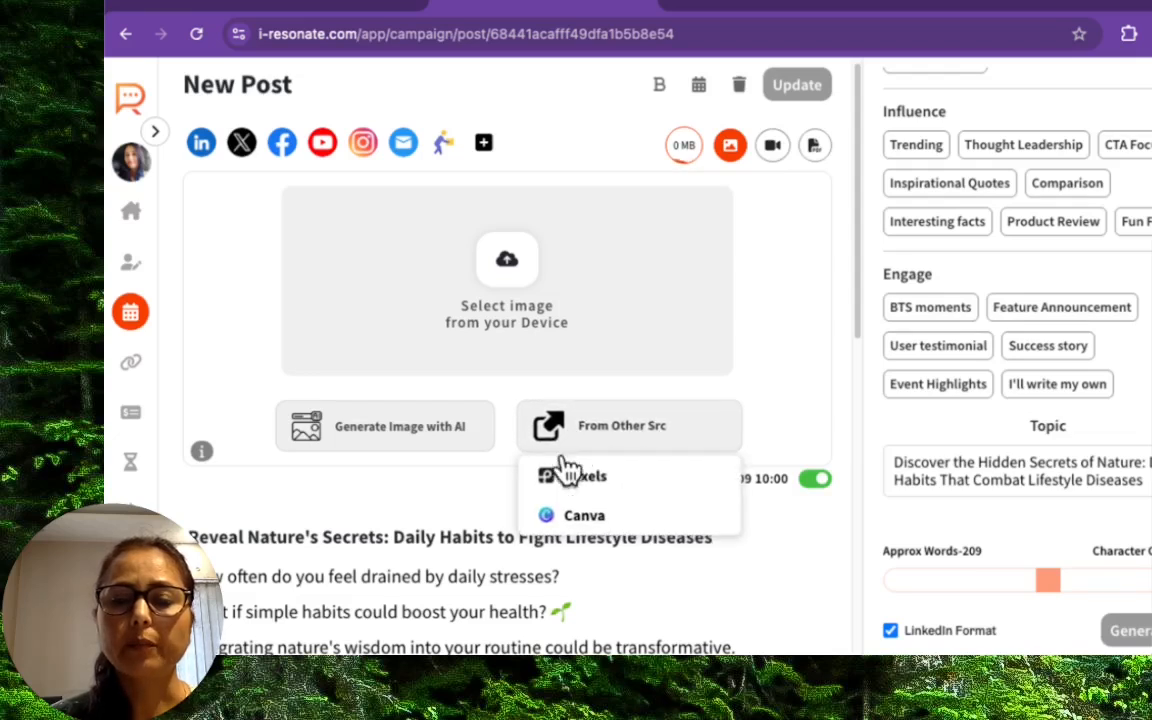
click(565, 487)
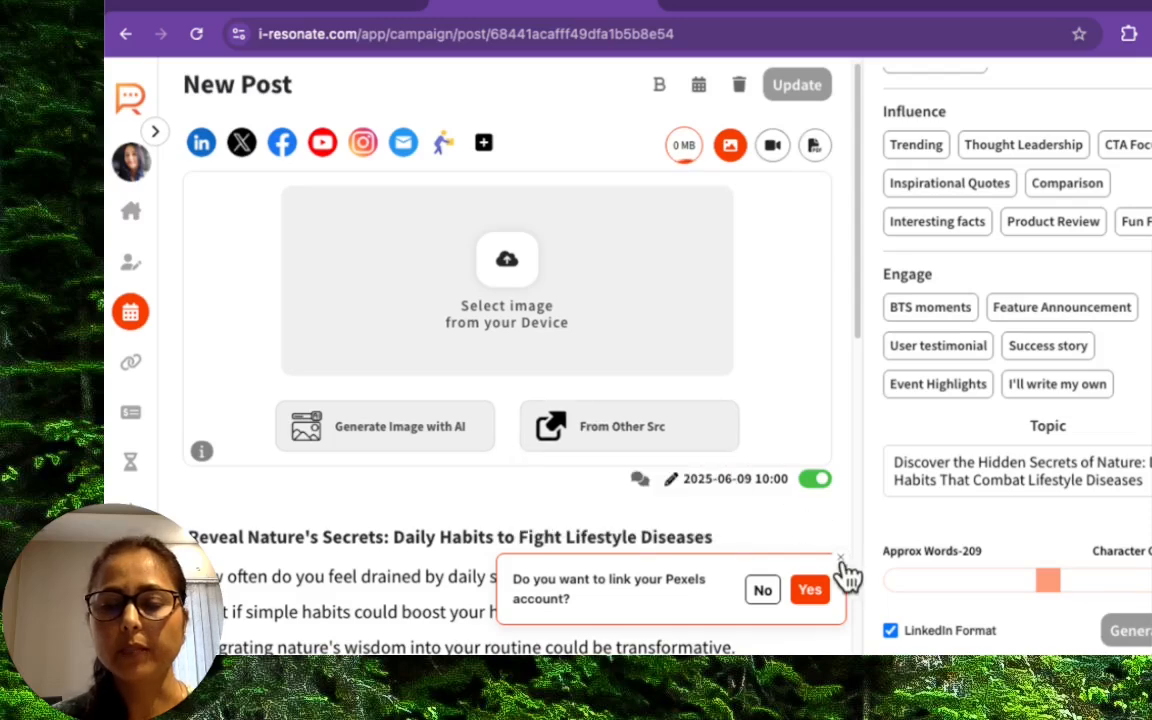
click(812, 592)
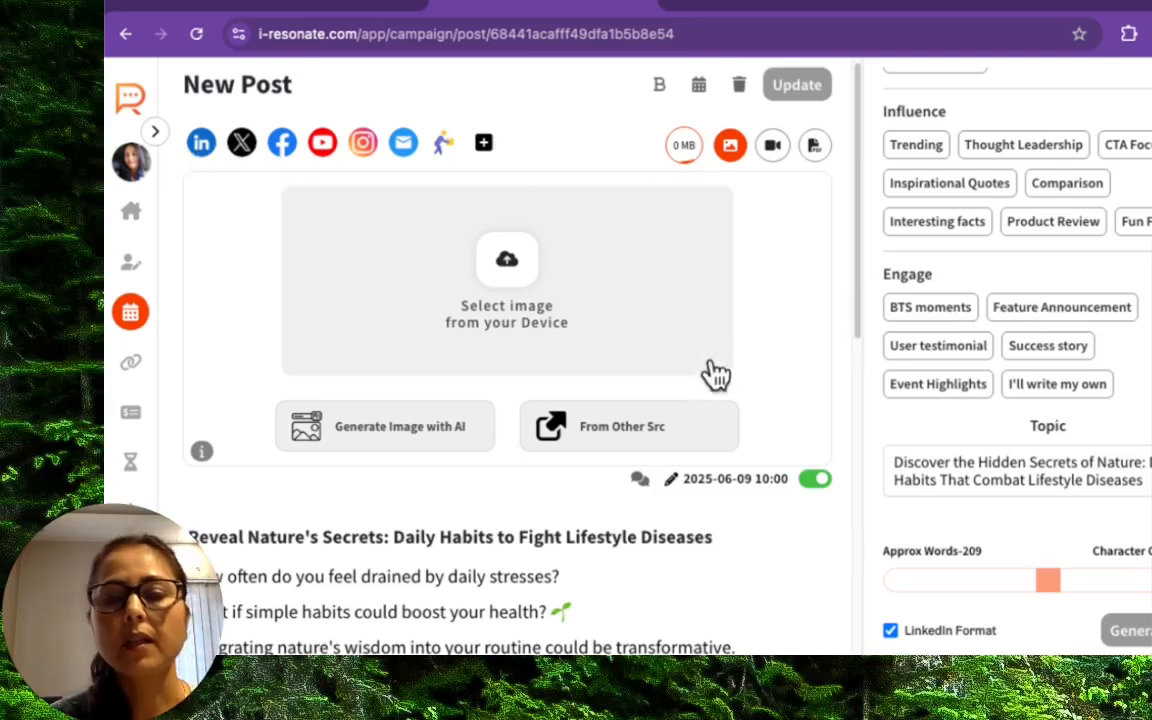
click(640, 428)
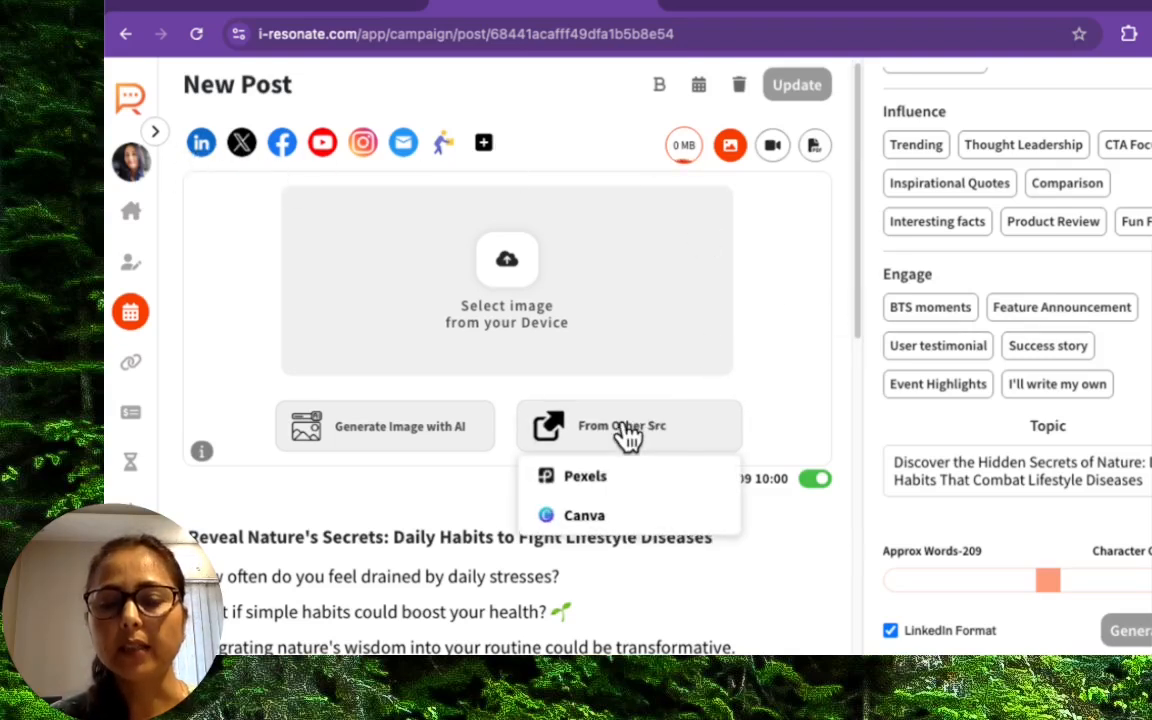